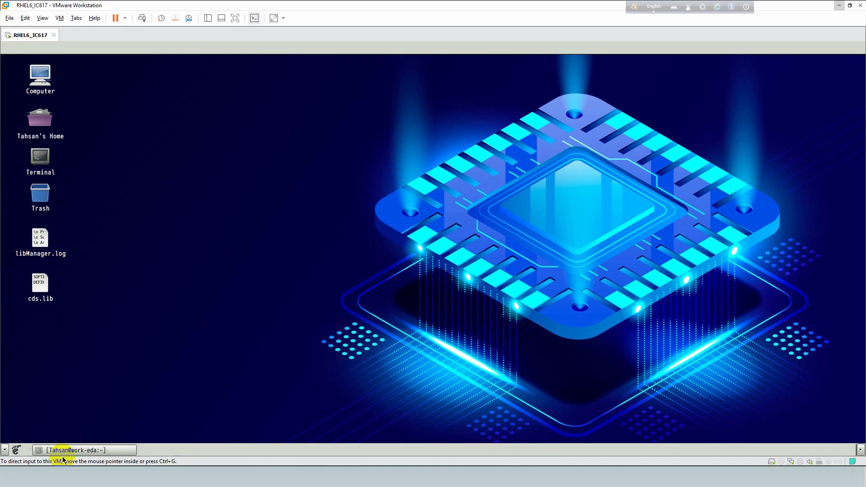
Step: Clear the terminal, launch Virtuoso in the background with "virtuoso &", and clear the desktop around its log window
{"action": "type", "text": "clear"}
{"action": "key", "text": "Return"}
{"action": "type", "text": "virtuoso &"}
{"action": "key", "text": "Return"}
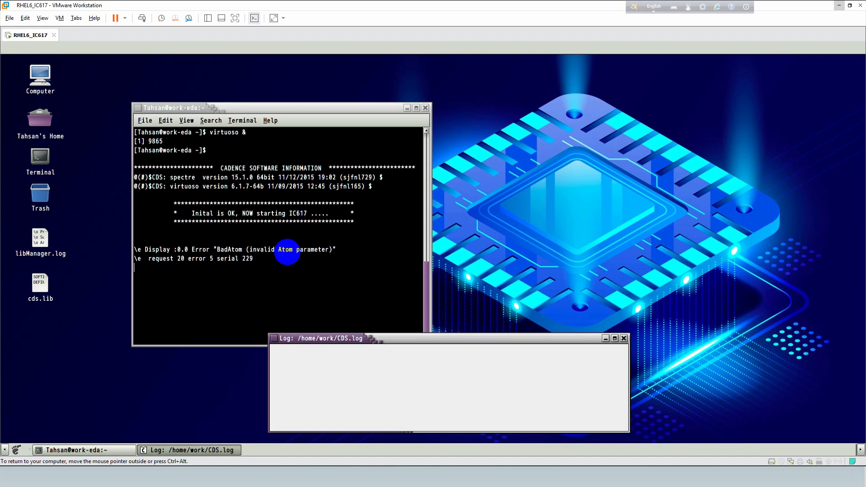
{"action": "left_click", "coordinate": [407, 108]}
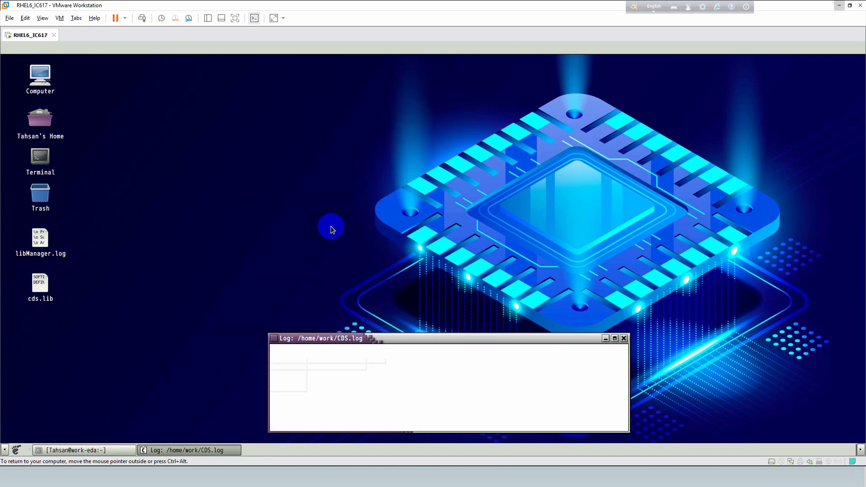
{"action": "left_click_drag", "start_coordinate": [329, 341], "coordinate": [322, 164]}
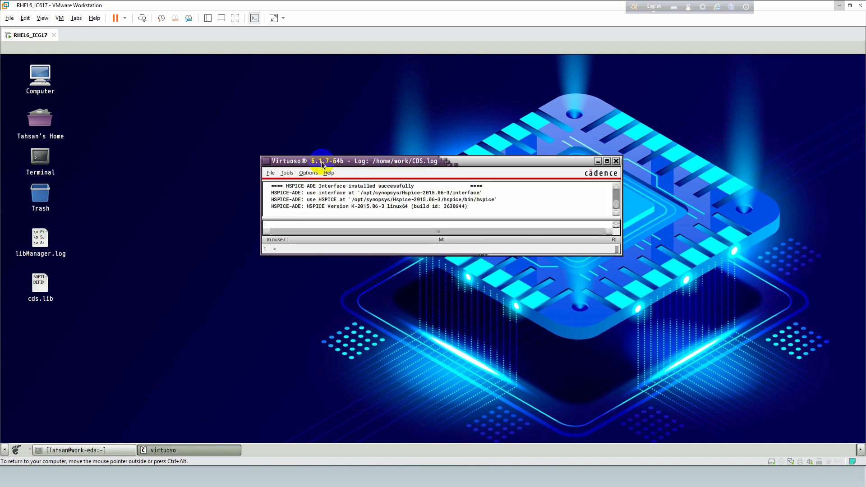
Step: Open the Library Manager and select the cmos_gates library
{"action": "left_click", "coordinate": [272, 174]}
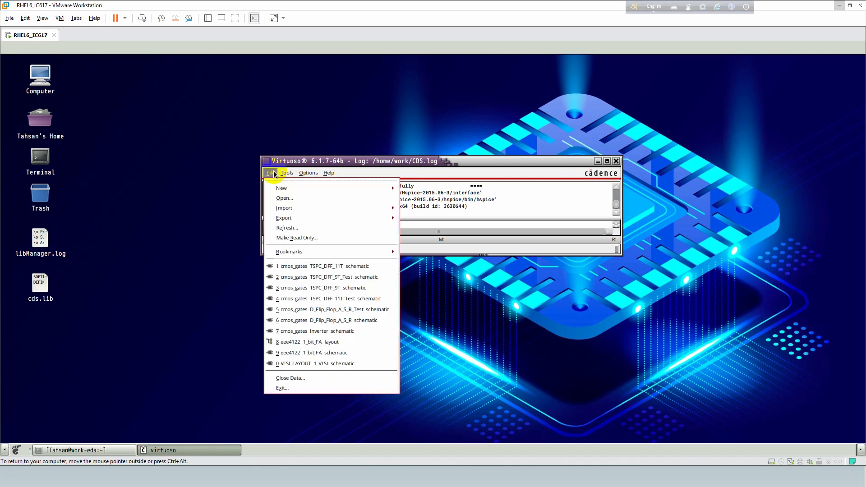
{"action": "left_click", "coordinate": [298, 185]}
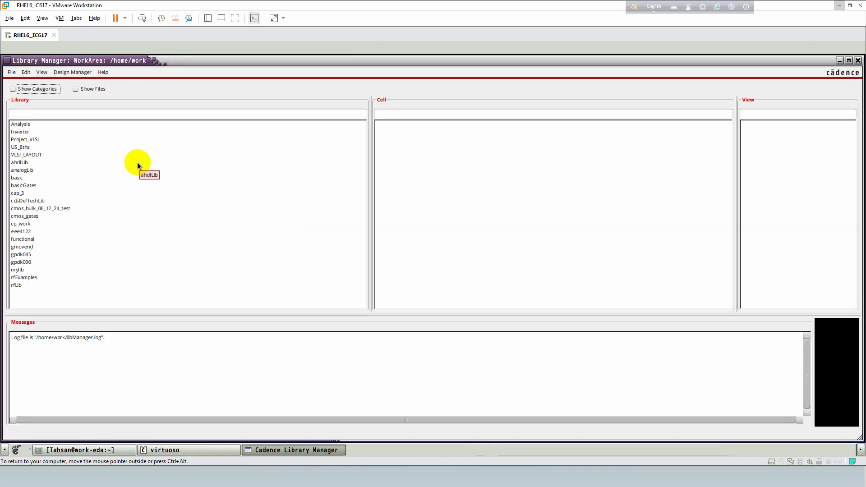
{"action": "left_click", "coordinate": [31, 215]}
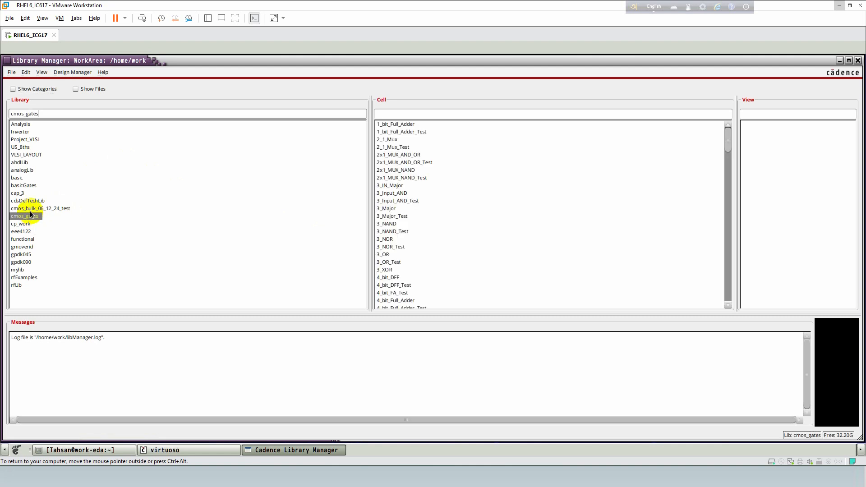
Step: Create a schematic cell view named TSPC_DFF_5T in the cmos_gates library and maximize its editor window
{"action": "left_click", "coordinate": [10, 72]}
{"action": "mouse_move", "coordinate": [17, 86]}
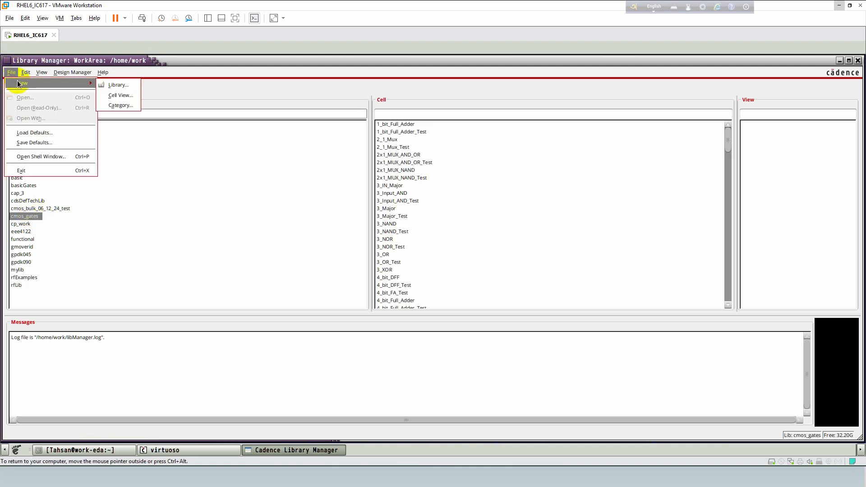
{"action": "left_click", "coordinate": [111, 92]}
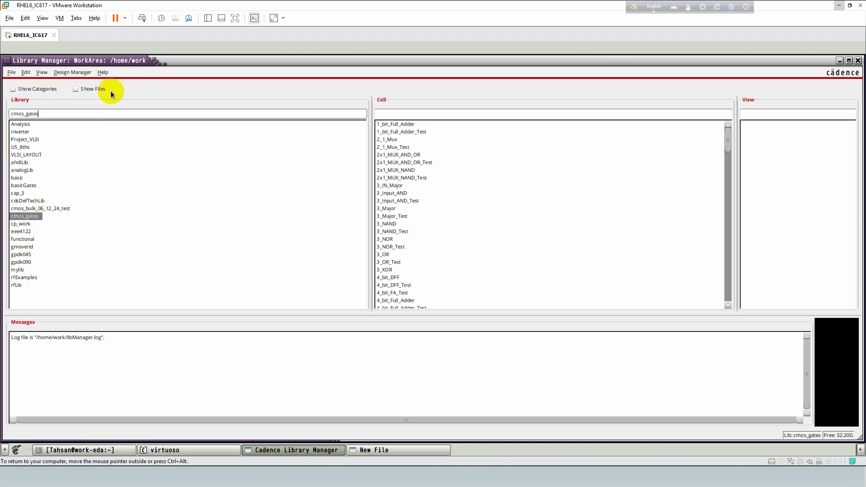
{"action": "left_click", "coordinate": [392, 450]}
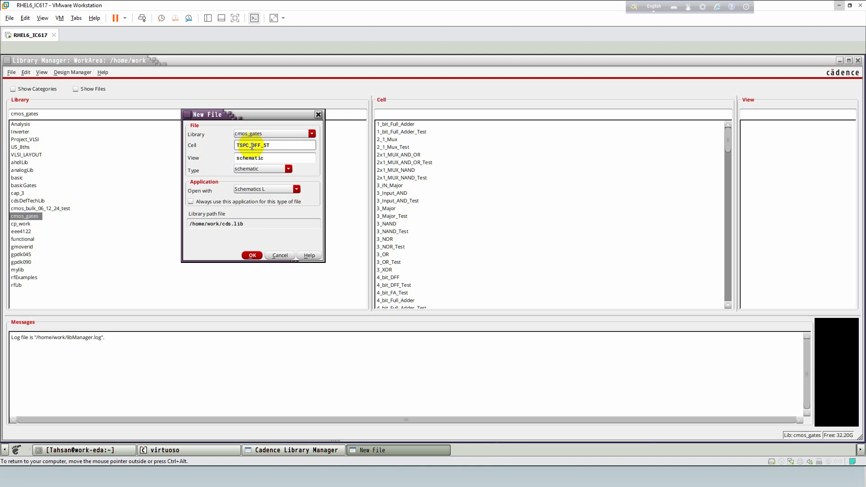
{"action": "left_click", "coordinate": [250, 258]}
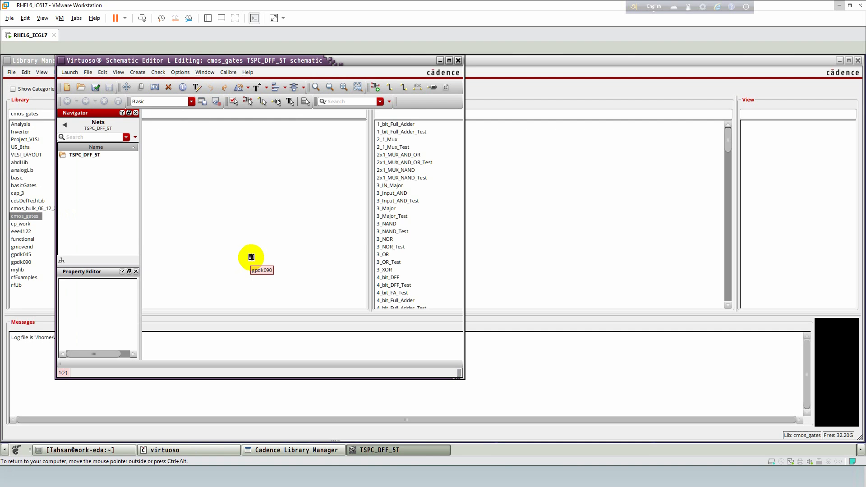
{"action": "left_click", "coordinate": [449, 61]}
{"action": "left_click", "coordinate": [292, 205]}
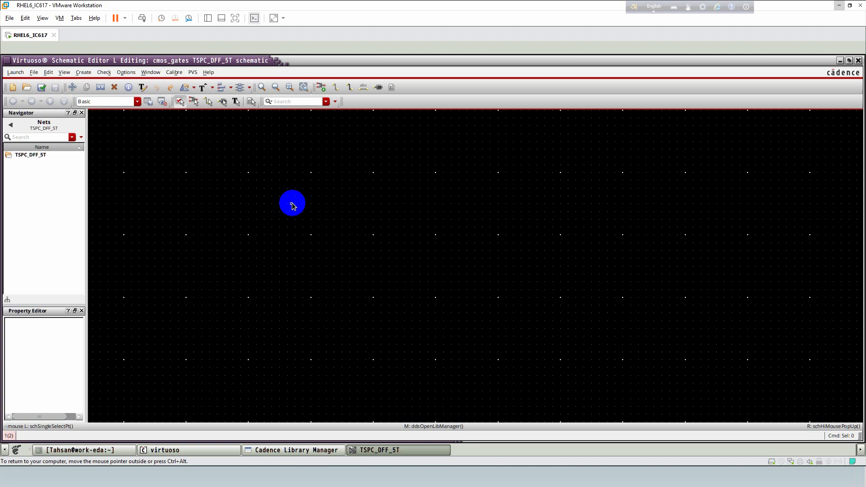
Step: Place two pmos1v symbols from the gpdk045 library side by side in the upper part of the schematic
{"action": "key", "text": "i"}
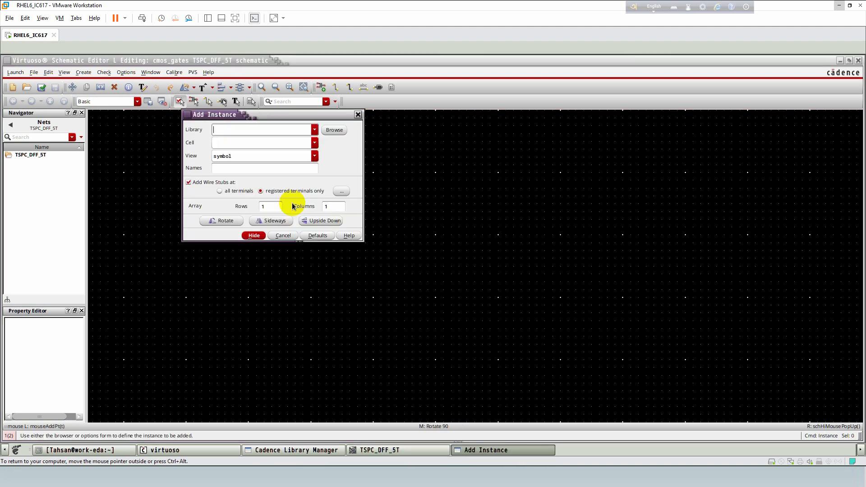
{"action": "left_click", "coordinate": [315, 130]}
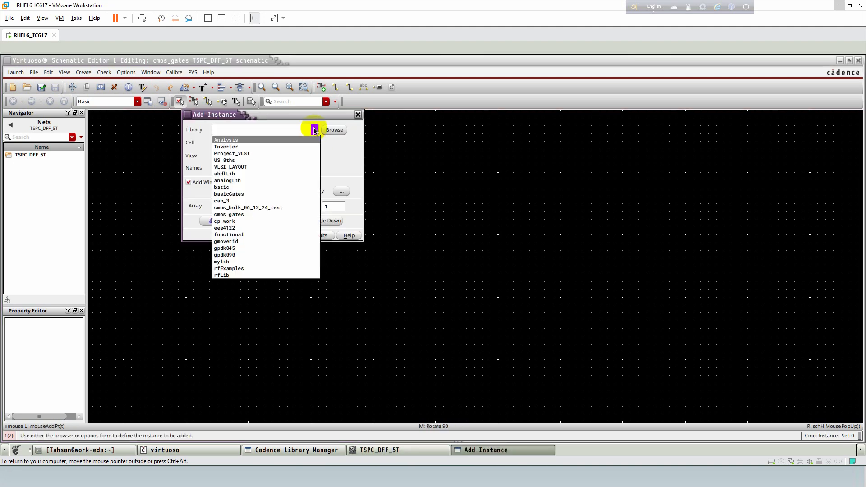
{"action": "left_click", "coordinate": [221, 248]}
{"action": "left_click", "coordinate": [229, 146]}
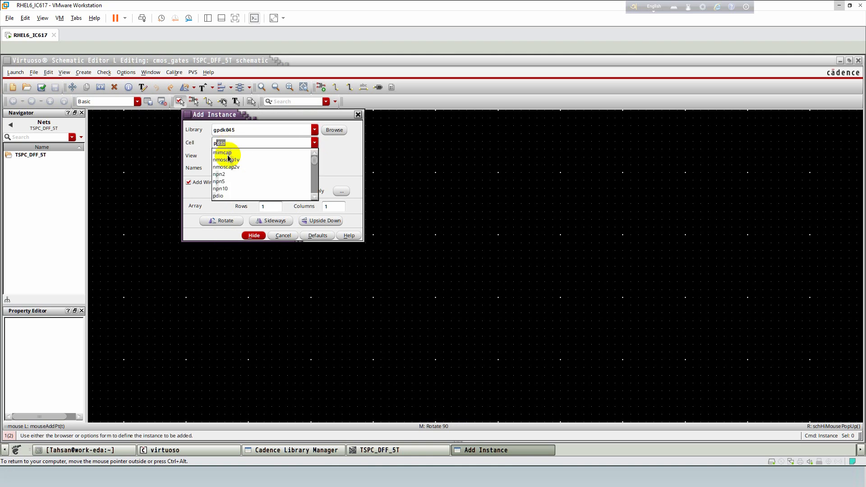
{"action": "key", "text": "Return"}
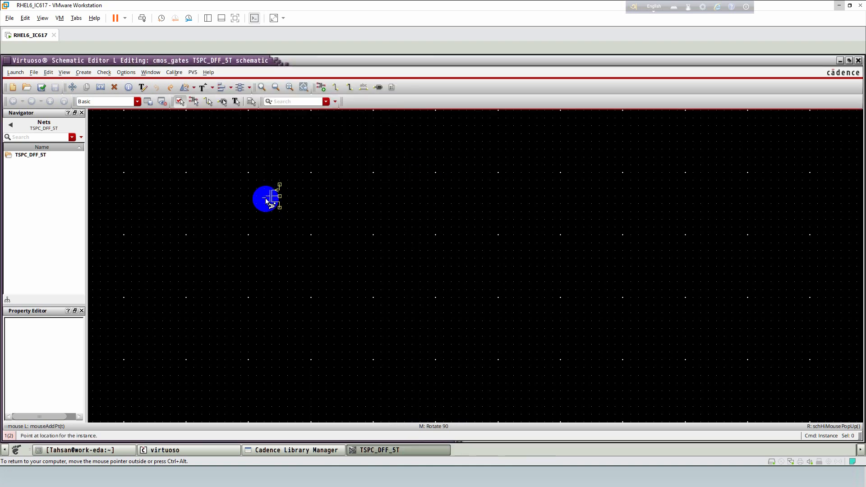
{"action": "scroll", "coordinate": [300, 190], "scroll_direction": "up", "scroll_amount": 1}
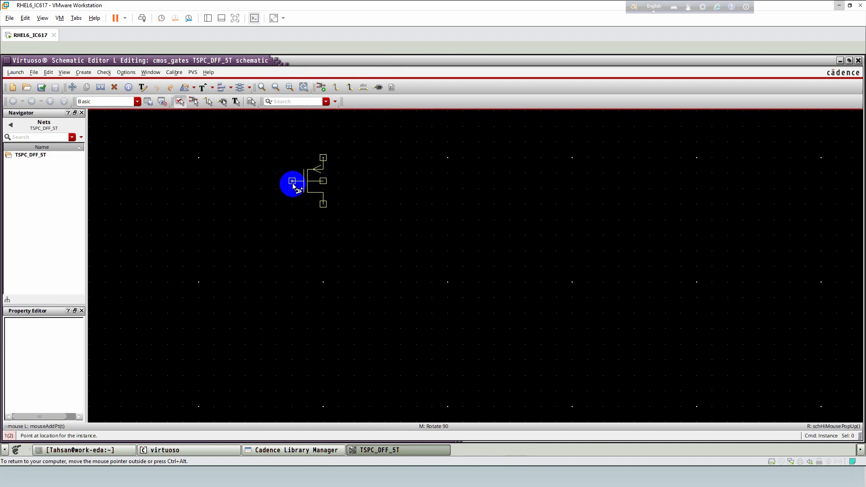
{"action": "left_click", "coordinate": [292, 180]}
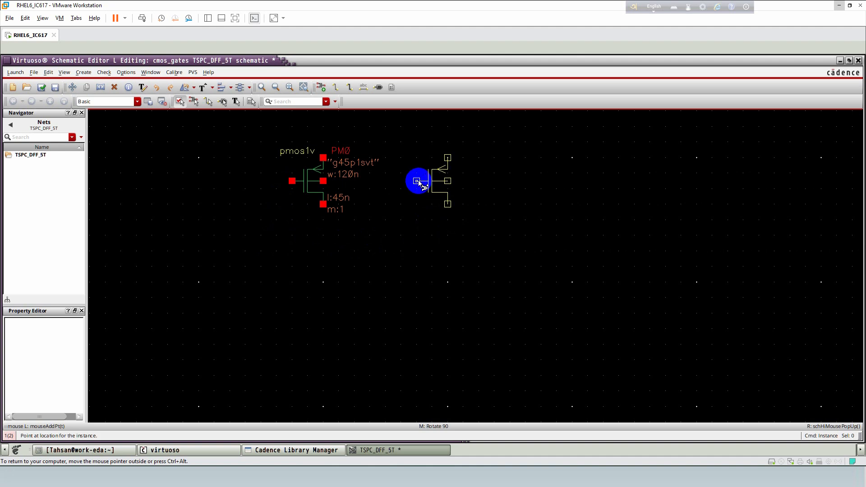
{"action": "left_click", "coordinate": [432, 181]}
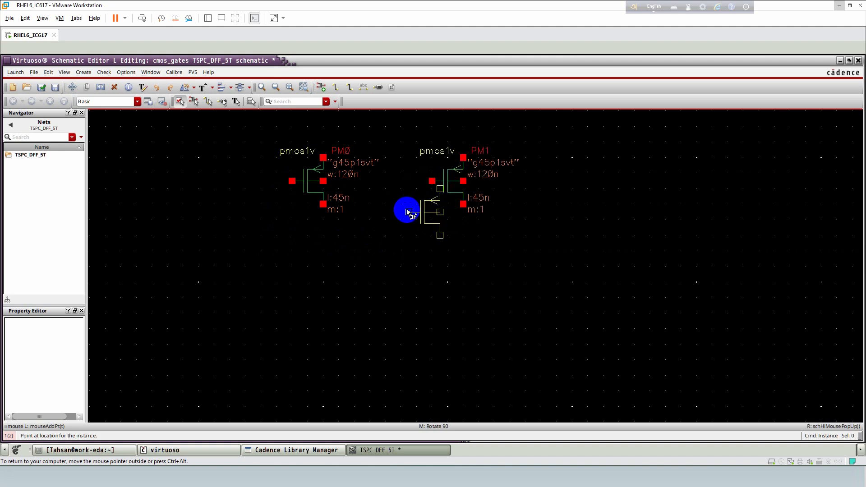
{"action": "key", "text": "Escape"}
Step: Place three gpdk045 nmos1v transistors: two stacked below the left PMOS and one below the right PMOS
{"action": "middle_click", "coordinate": [407, 212]}
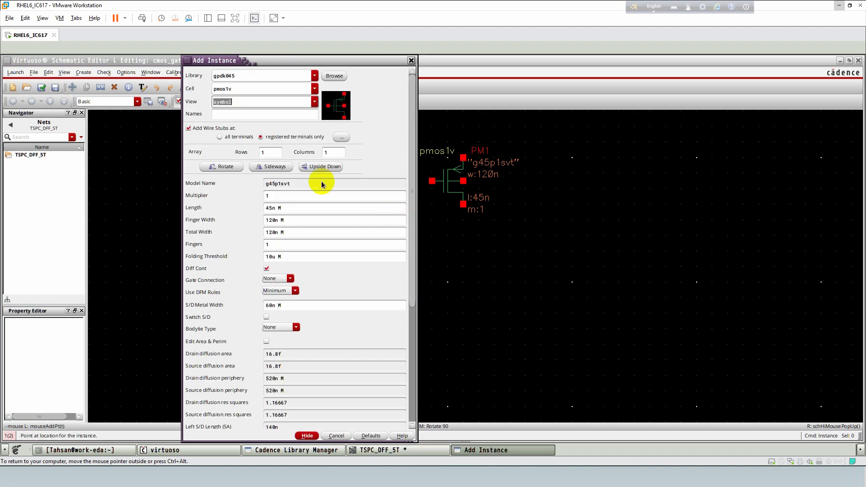
{"action": "double_click", "coordinate": [216, 88]}
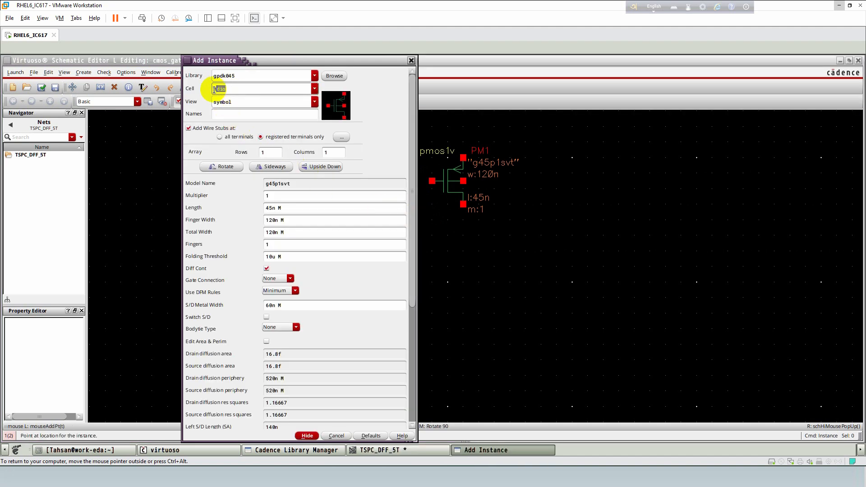
{"action": "type", "text": "nmos1v"}
{"action": "key", "text": "Tab"}
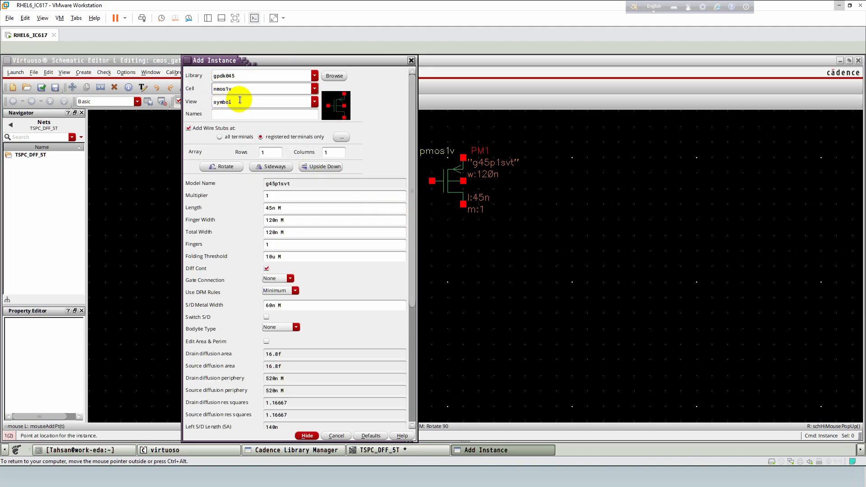
{"action": "key", "text": "Return"}
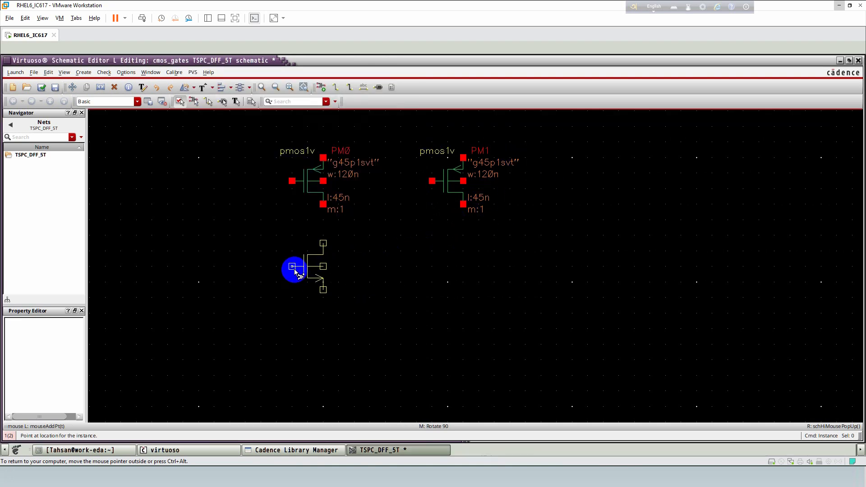
{"action": "left_click", "coordinate": [293, 270]}
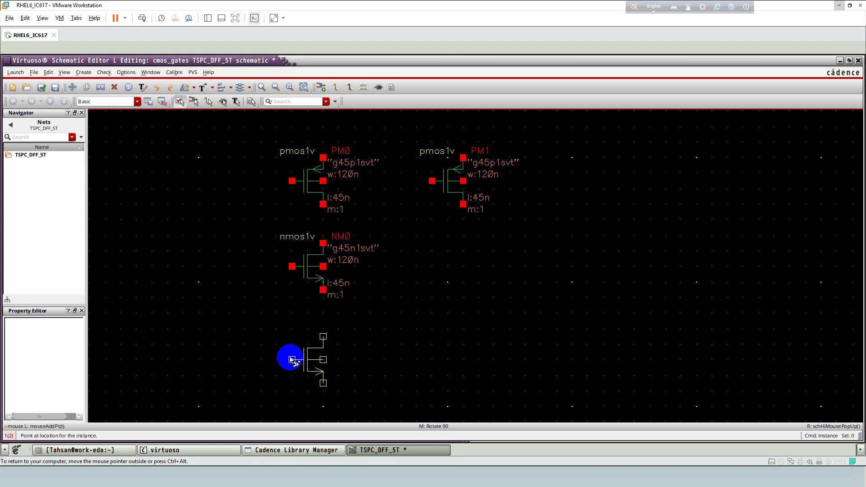
{"action": "left_click", "coordinate": [292, 360]}
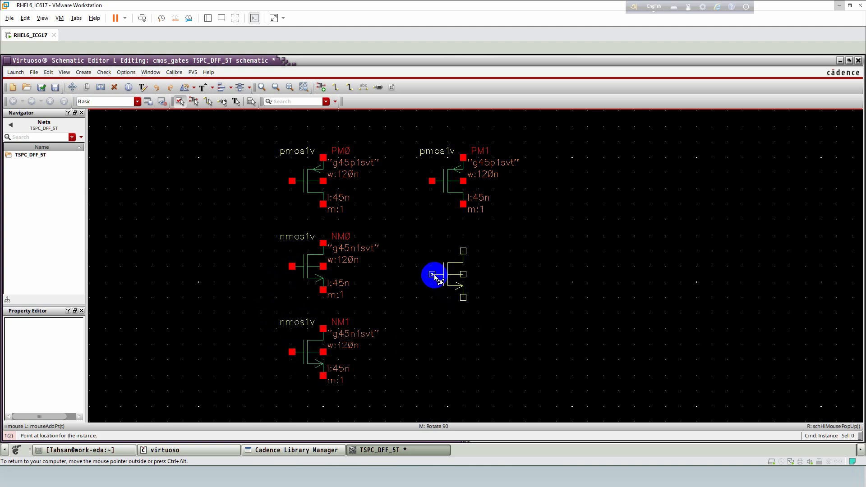
{"action": "left_click", "coordinate": [433, 275]}
{"action": "key", "text": "Escape"}
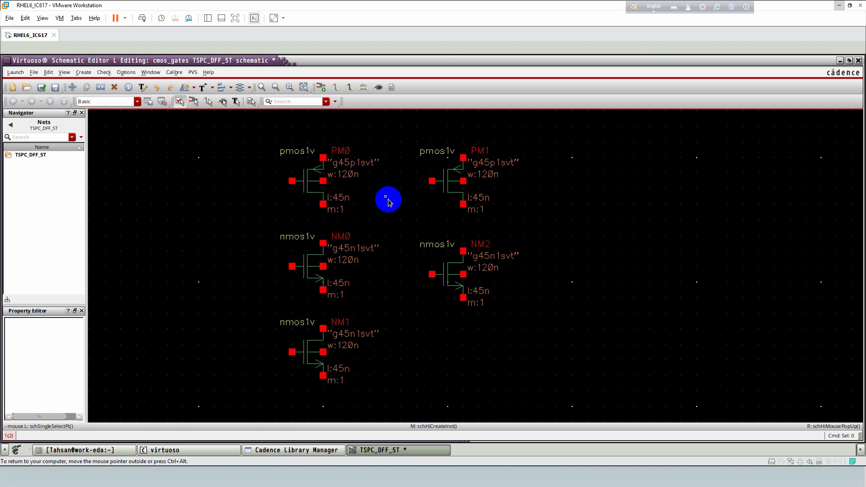
Step: Draw a short wire stub upward from the source of each of the two PMOS transistors
{"action": "key", "text": "w"}
{"action": "left_click", "coordinate": [323, 158]}
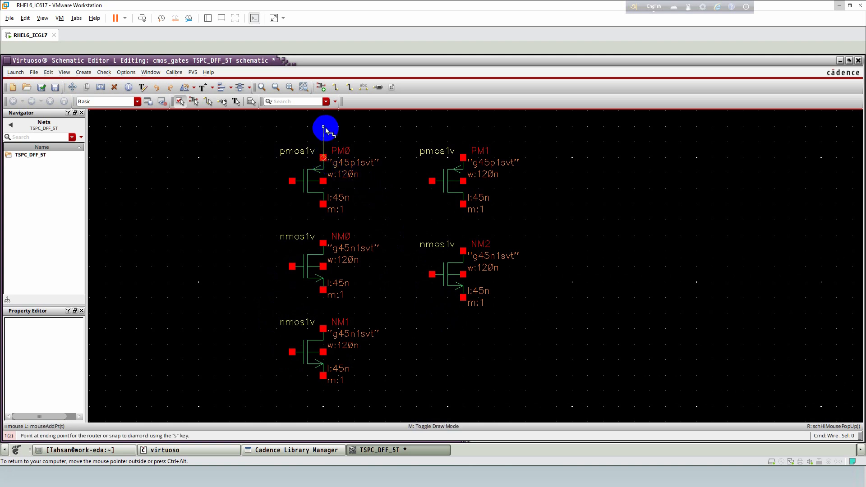
{"action": "double_click", "coordinate": [323, 128]}
{"action": "left_click", "coordinate": [463, 158]}
{"action": "double_click", "coordinate": [463, 128]}
Step: Wire the transistors of each column in series and extend a stub below the right NMOS source
{"action": "left_click", "coordinate": [323, 204]}
{"action": "left_click", "coordinate": [323, 244]}
{"action": "left_click", "coordinate": [323, 290]}
{"action": "left_click", "coordinate": [323, 328]}
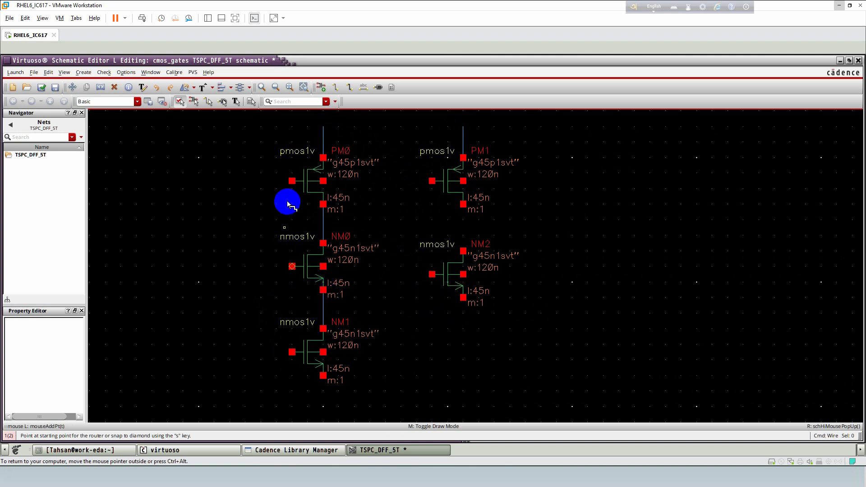
{"action": "left_click", "coordinate": [463, 205]}
{"action": "left_click", "coordinate": [463, 250]}
{"action": "left_click", "coordinate": [463, 297]}
{"action": "left_click", "coordinate": [464, 329]}
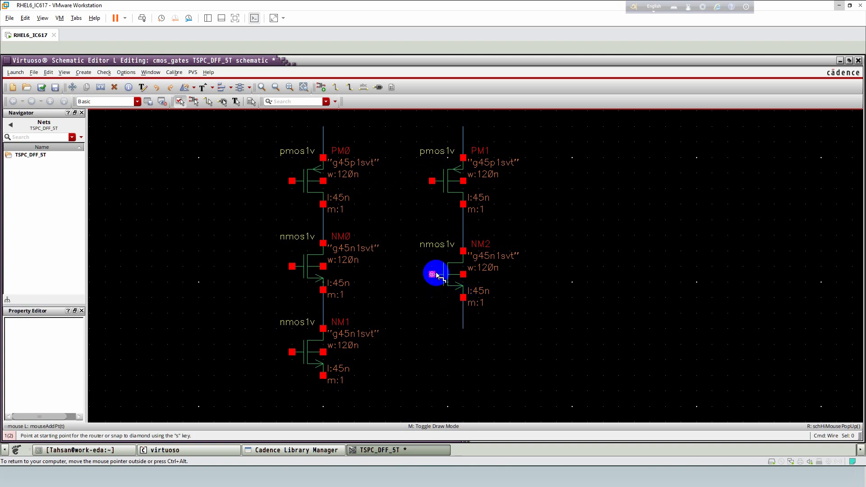
Step: Tie the body terminals of the right column's PMOS and NMOS to their own sources
{"action": "left_click", "coordinate": [464, 181]}
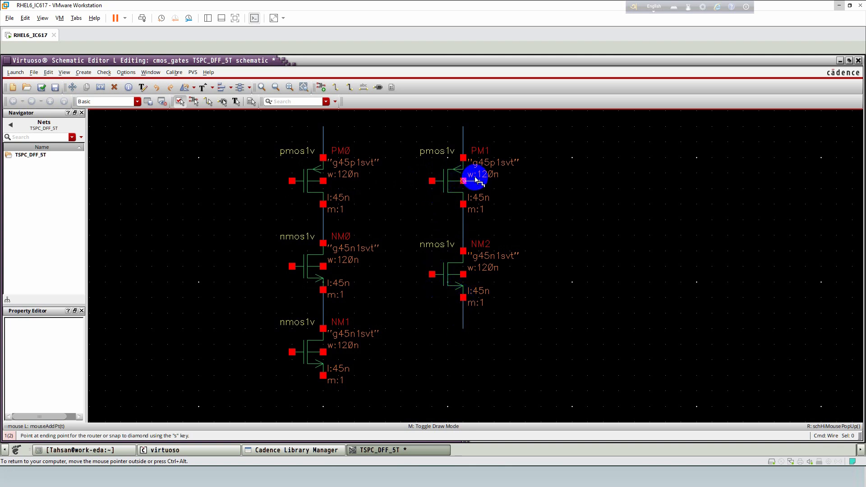
{"action": "left_click", "coordinate": [464, 153]}
{"action": "left_click", "coordinate": [464, 273]}
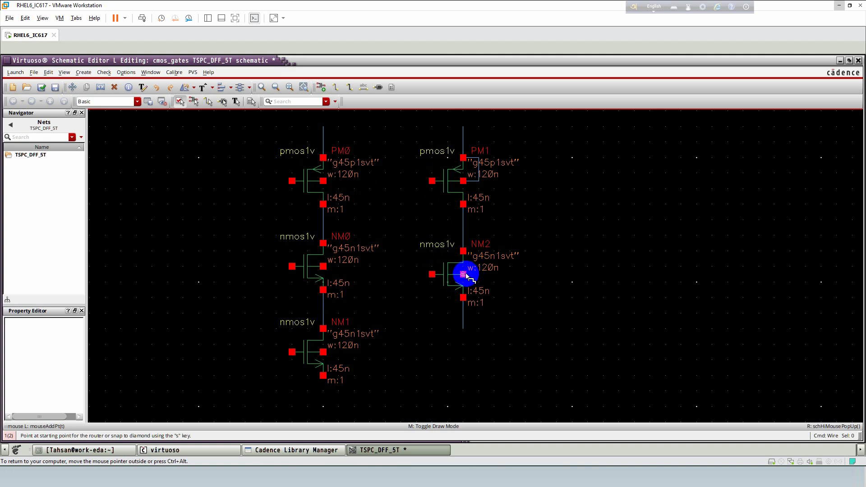
{"action": "left_click", "coordinate": [463, 298]}
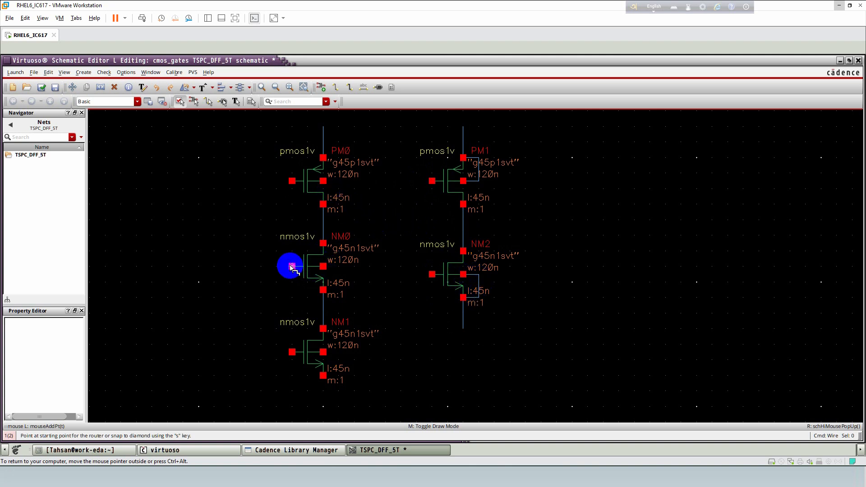
Step: Draw an input wire leftward from the left PMOS gate and connect the lowest NMOS gate to it
{"action": "left_click", "coordinate": [292, 189]}
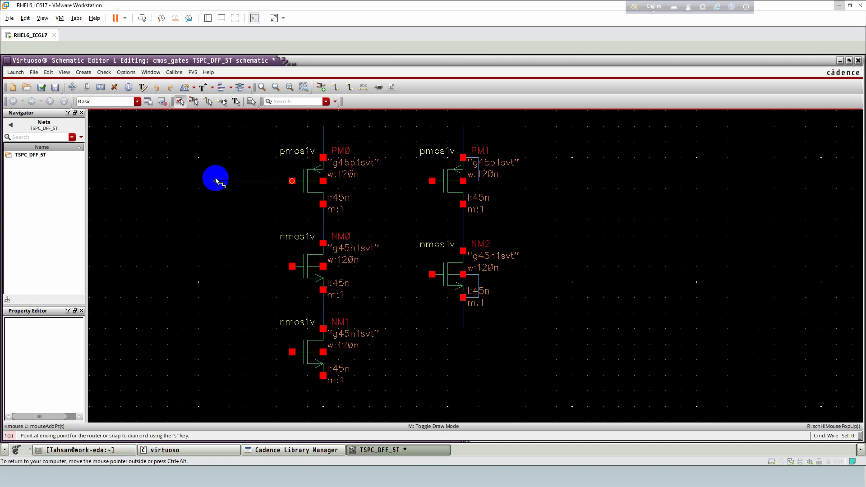
{"action": "left_click", "coordinate": [198, 181]}
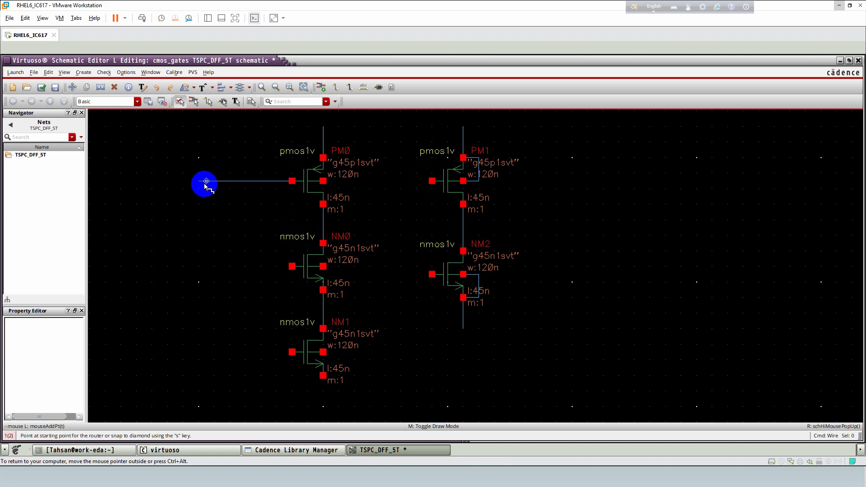
{"action": "left_click", "coordinate": [292, 352]}
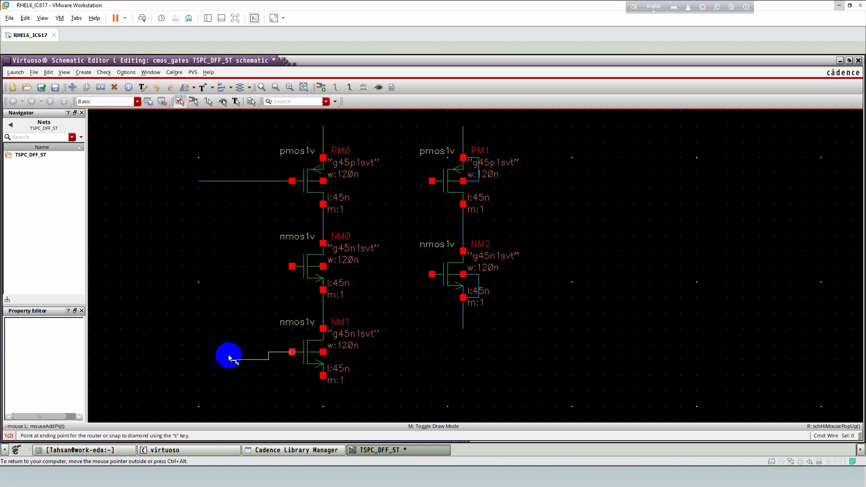
{"action": "left_click", "coordinate": [230, 182]}
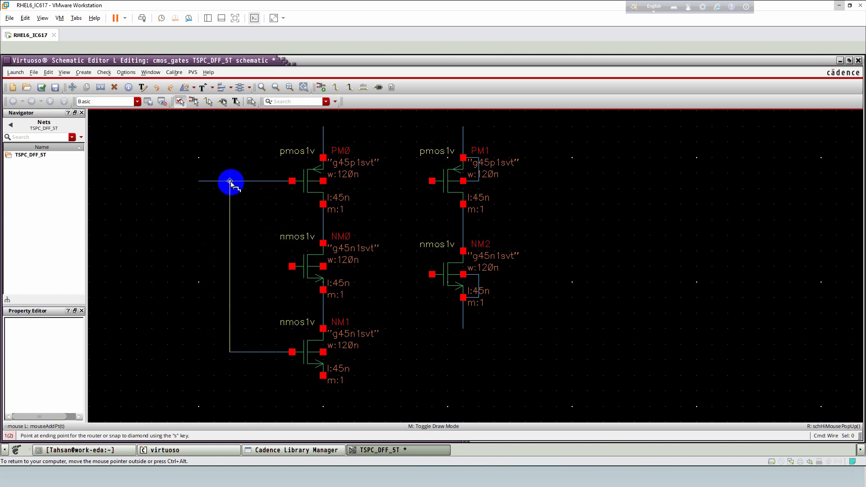
Step: Draw a wire stub leftward from the middle NMOS gate and another downward from the lowest NMOS source
{"action": "left_click", "coordinate": [290, 267]}
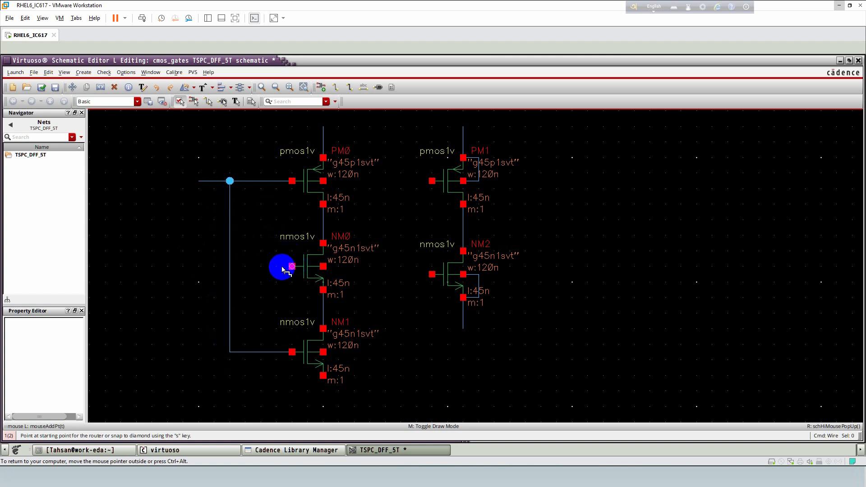
{"action": "double_click", "coordinate": [261, 267]}
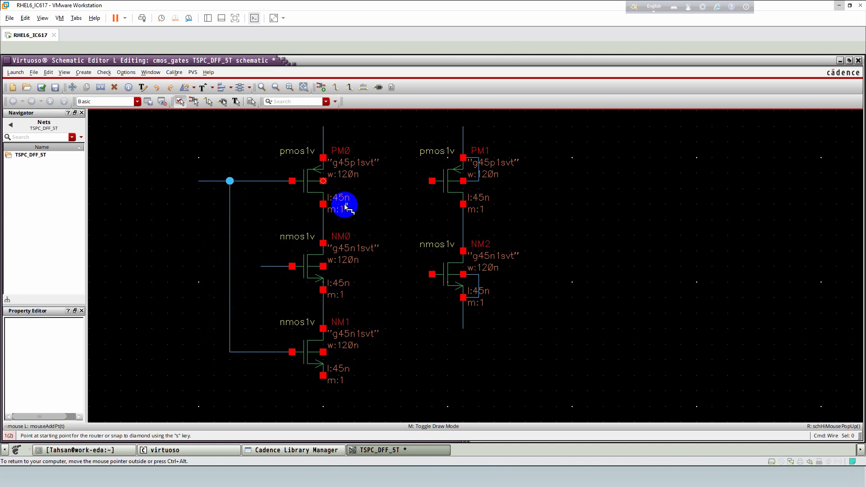
{"action": "left_click", "coordinate": [322, 375]}
{"action": "double_click", "coordinate": [323, 405]}
Step: Connect the body terminals of the left column's two NMOS together and tie the left PMOS body to its source
{"action": "left_click", "coordinate": [323, 267]}
{"action": "double_click", "coordinate": [323, 352]}
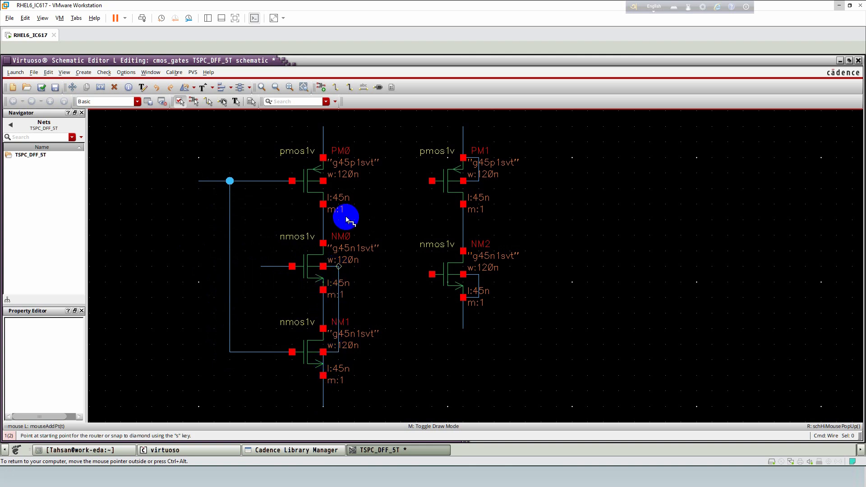
{"action": "left_click", "coordinate": [324, 181]}
{"action": "left_click", "coordinate": [324, 158]}
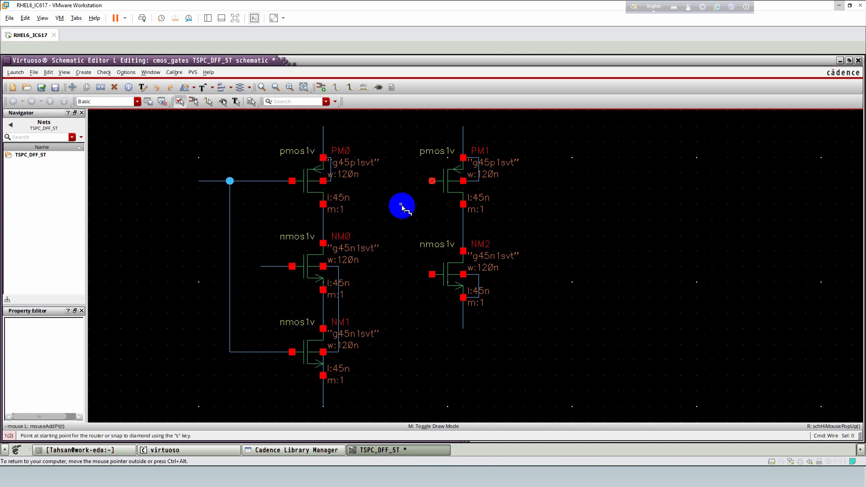
Step: Wire the right PMOS gate to the left PMOS drain net and the right NMOS gate to the net between the two left NMOS
{"action": "left_click", "coordinate": [431, 181]}
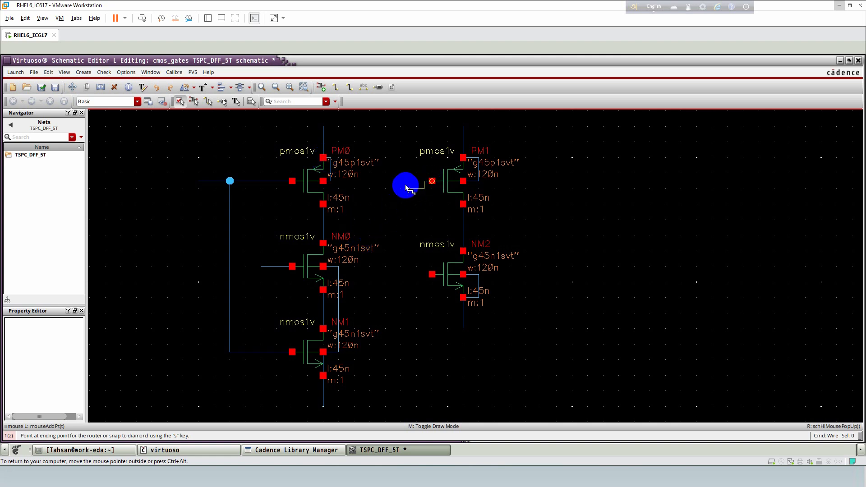
{"action": "left_click", "coordinate": [323, 220]}
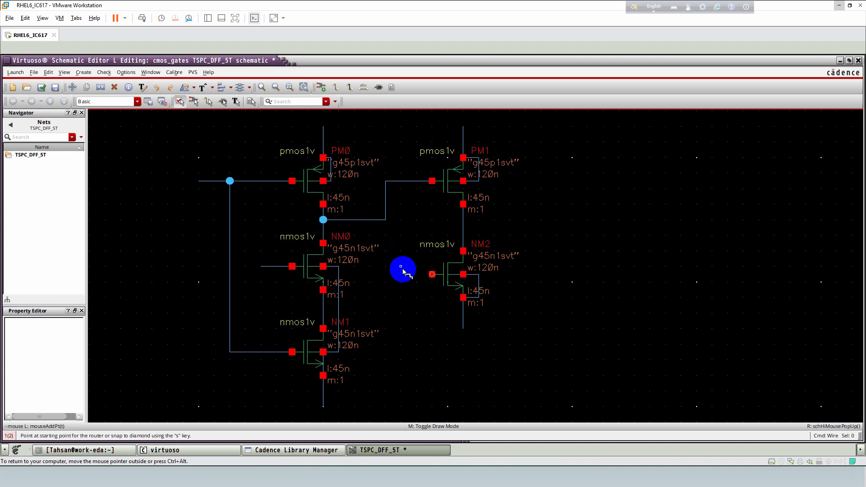
{"action": "left_click", "coordinate": [323, 306]}
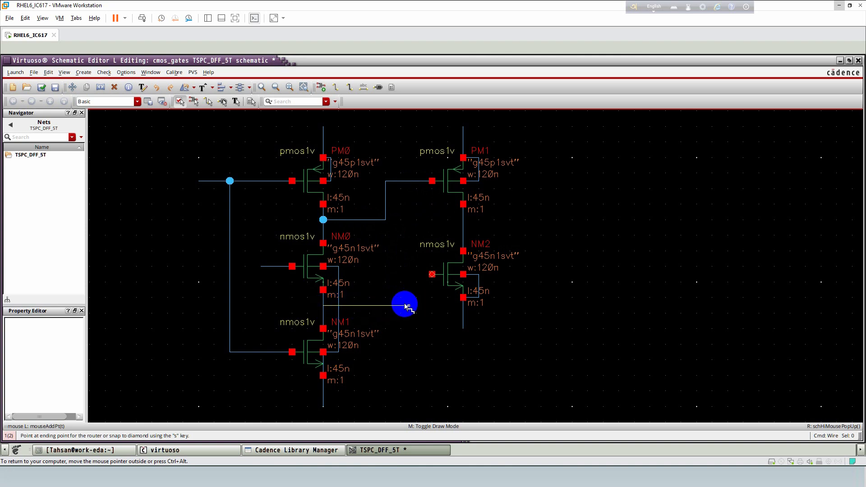
{"action": "left_click", "coordinate": [425, 275]}
{"action": "left_click", "coordinate": [433, 275]}
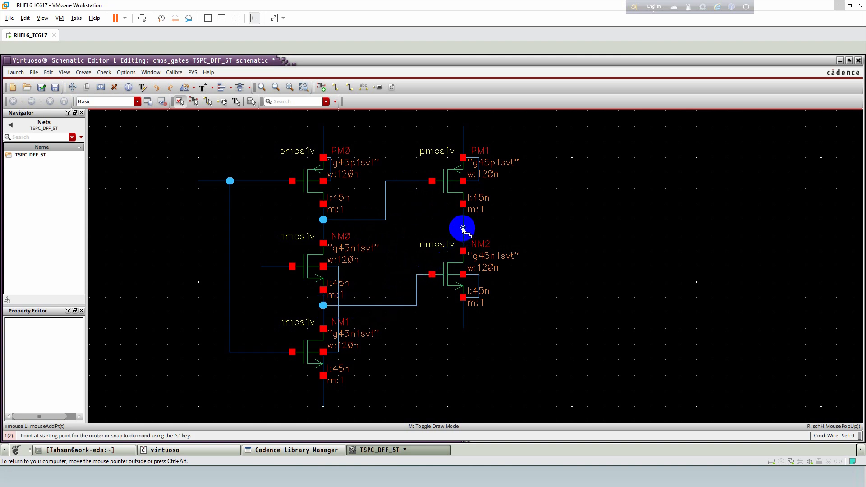
Step: Draw an output wire rightward from the net joining the right PMOS and NMOS drains
{"action": "left_click", "coordinate": [463, 228]}
{"action": "left_click", "coordinate": [556, 228]}
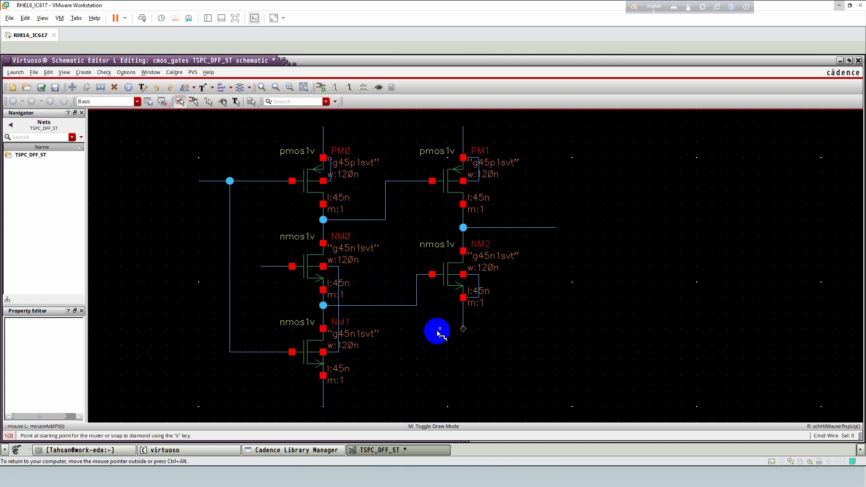
{"action": "key", "text": "f"}
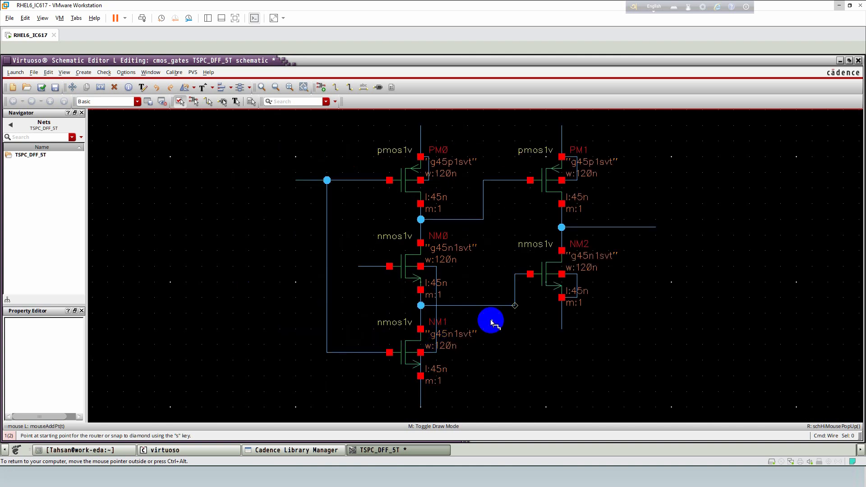
{"action": "key", "text": "Escape"}
Step: Create input pins VDD, VSS, D and CLK and place them in a column to the left of the circuit
{"action": "key", "text": "p"}
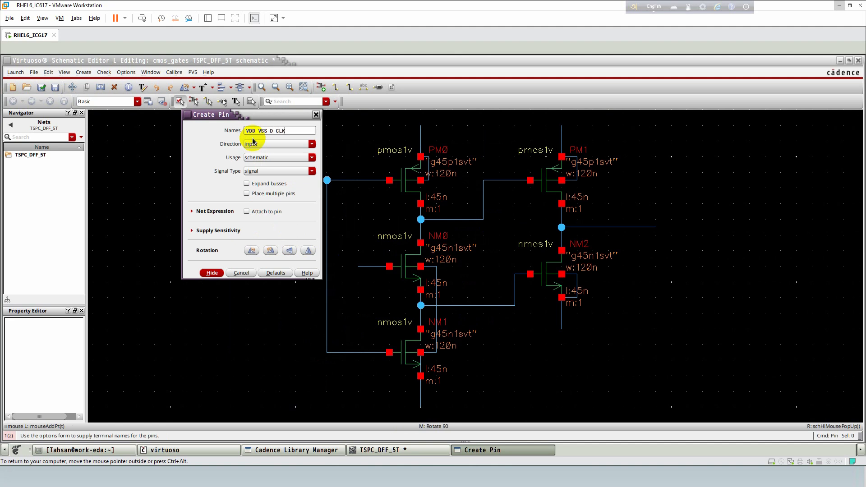
{"action": "key", "text": "Return"}
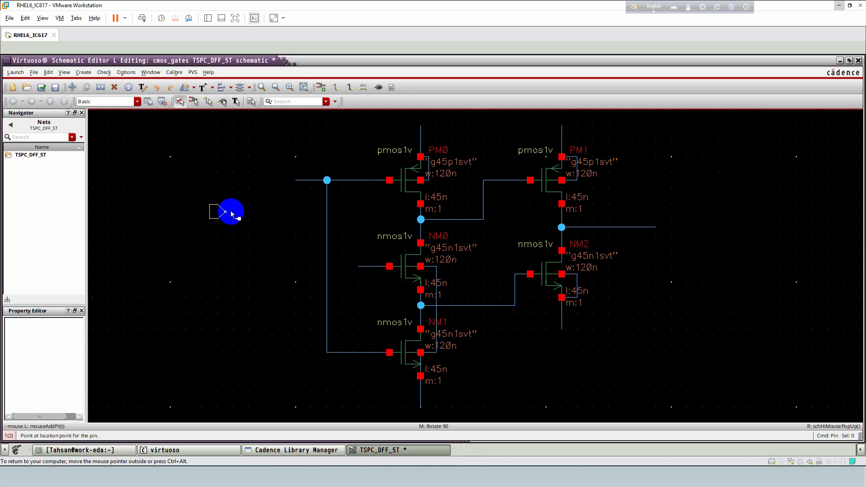
{"action": "left_click", "coordinate": [225, 205]}
{"action": "left_click", "coordinate": [226, 227]}
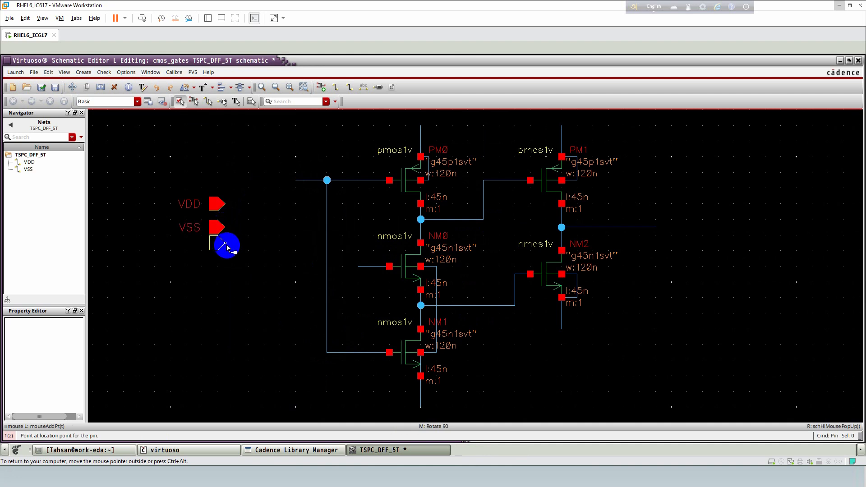
{"action": "left_click", "coordinate": [226, 251]}
{"action": "left_click", "coordinate": [225, 274]}
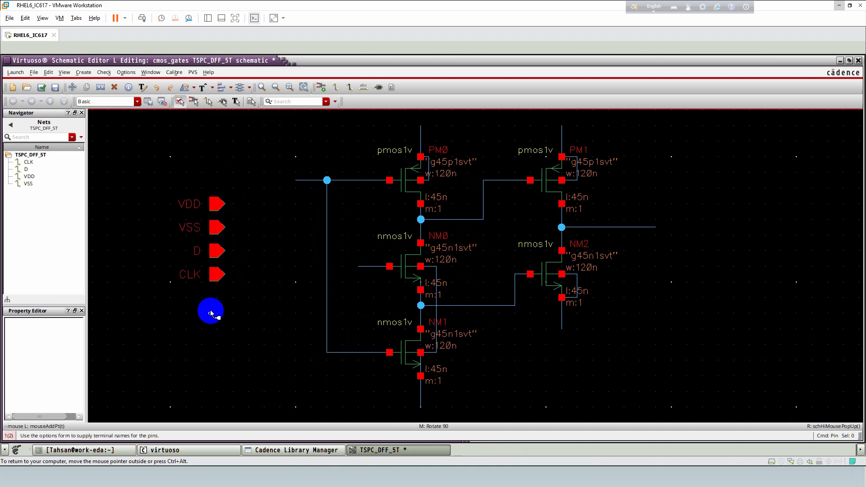
{"action": "key", "text": "Escape"}
Step: Create an output pin named Q and place it below the CLK pin
{"action": "key", "text": "p"}
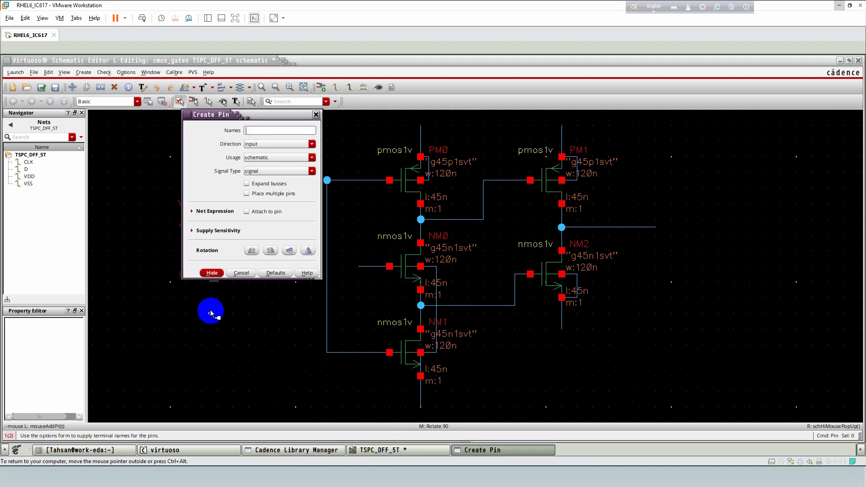
{"action": "left_click", "coordinate": [250, 144]}
{"action": "left_click", "coordinate": [253, 160]}
{"action": "left_click", "coordinate": [257, 131]}
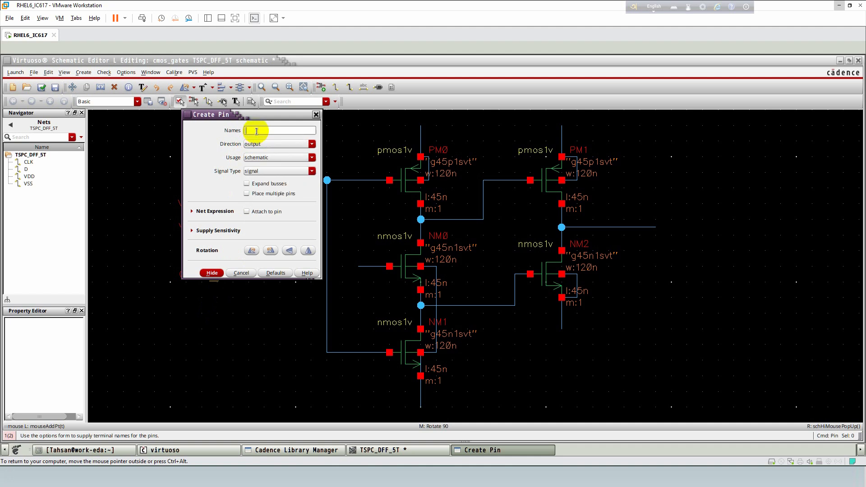
{"action": "type", "text": "Q"}
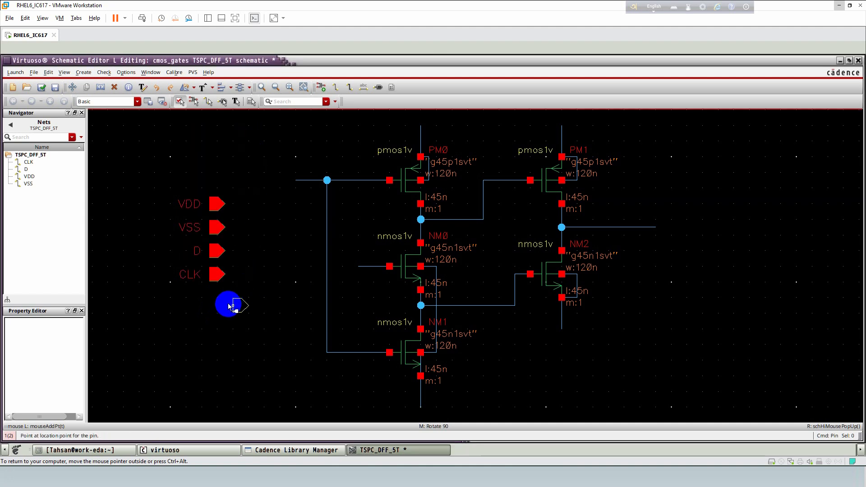
{"action": "left_click", "coordinate": [214, 297]}
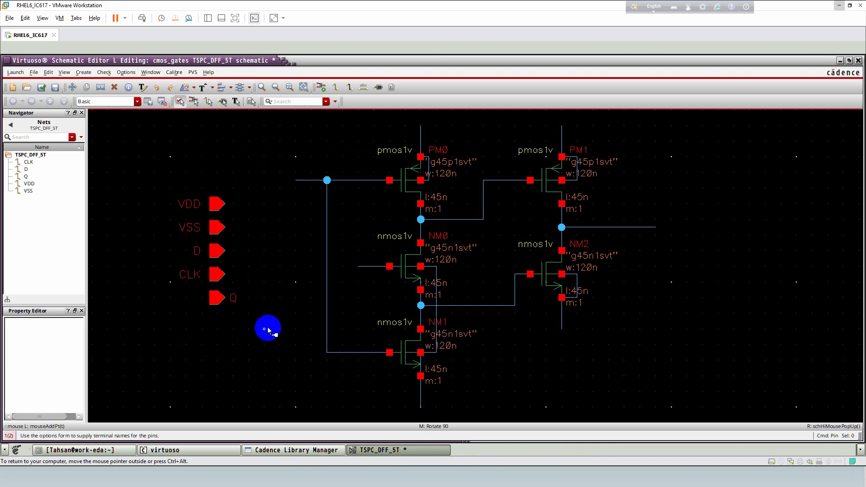
Step: Enter the wire names VDD VDD VSS VSS D CLK Q and label both upper stubs VDD and both lower stubs VSS
{"action": "key", "text": "l"}
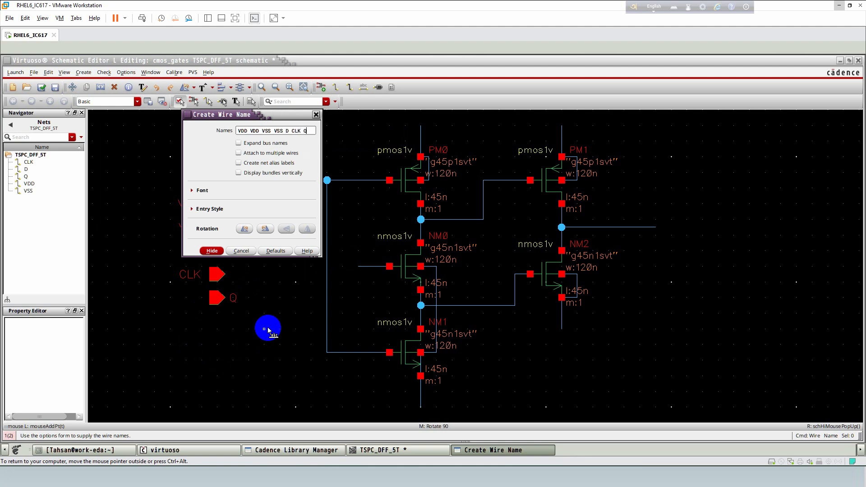
{"action": "key", "text": "Return"}
{"action": "left_click", "coordinate": [426, 131]}
{"action": "left_click", "coordinate": [563, 127]}
{"action": "left_click", "coordinate": [421, 415]}
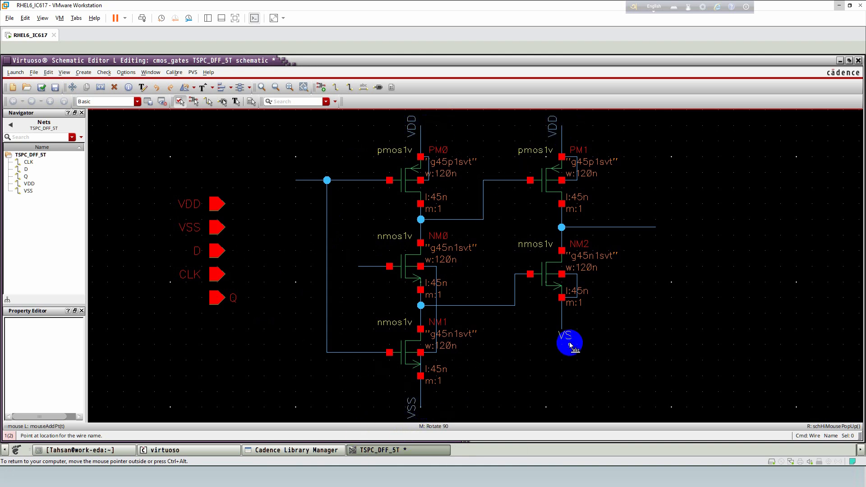
{"action": "left_click", "coordinate": [563, 328]}
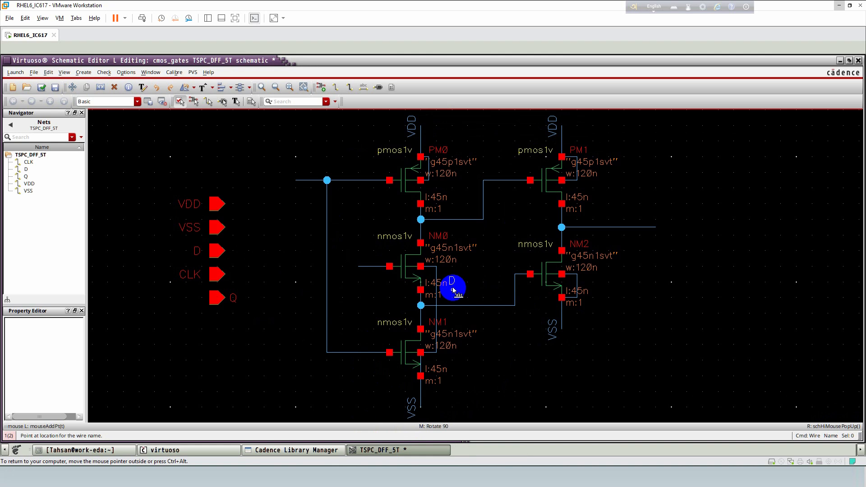
Step: Label the input wire D, the middle NMOS gate wire CLK and the output wire Q, and check and save the schematic
{"action": "left_click", "coordinate": [298, 183]}
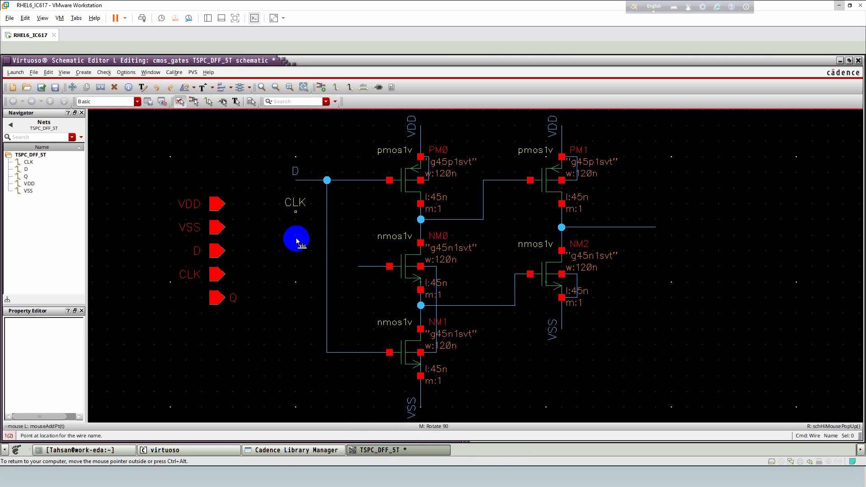
{"action": "left_click", "coordinate": [359, 268]}
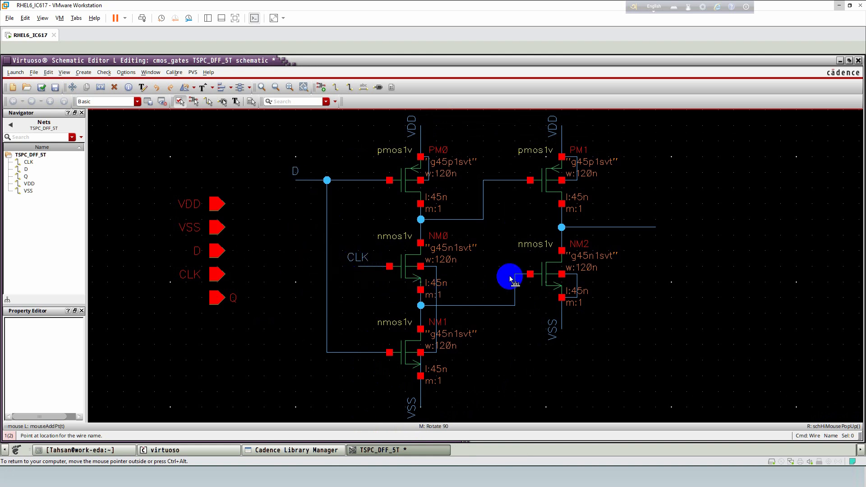
{"action": "left_click", "coordinate": [653, 229]}
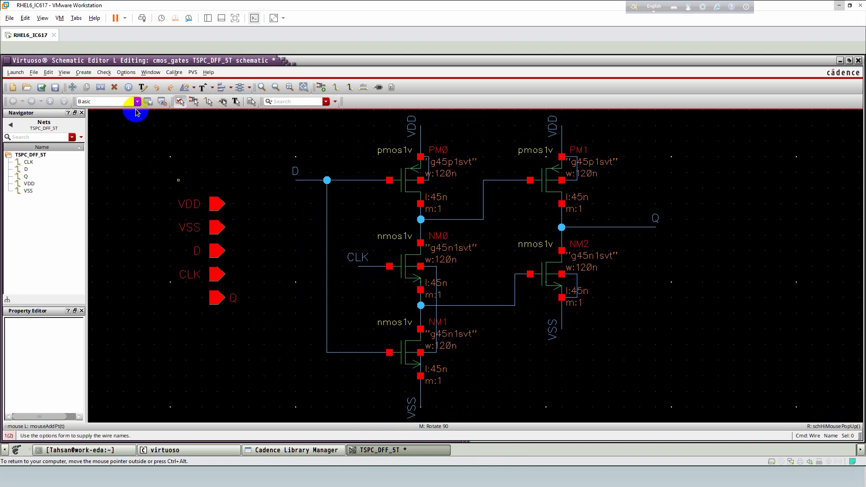
{"action": "left_click", "coordinate": [42, 89]}
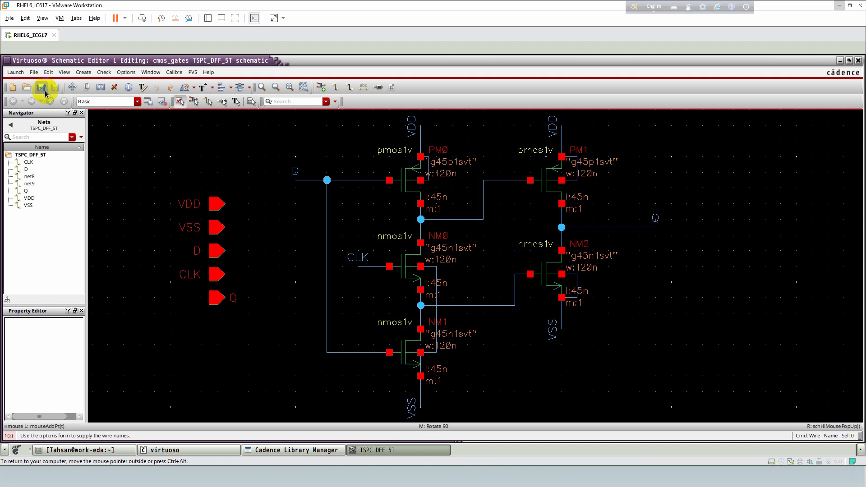
Step: Start generating a symbol cellview for TSPC_DFF_5T from its schematic view
{"action": "left_click", "coordinate": [83, 72]}
{"action": "mouse_move", "coordinate": [100, 194]}
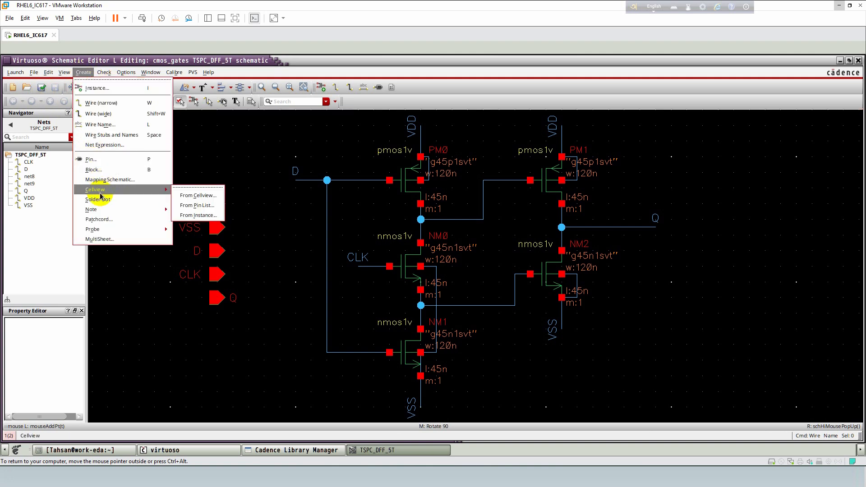
{"action": "left_click", "coordinate": [188, 195]}
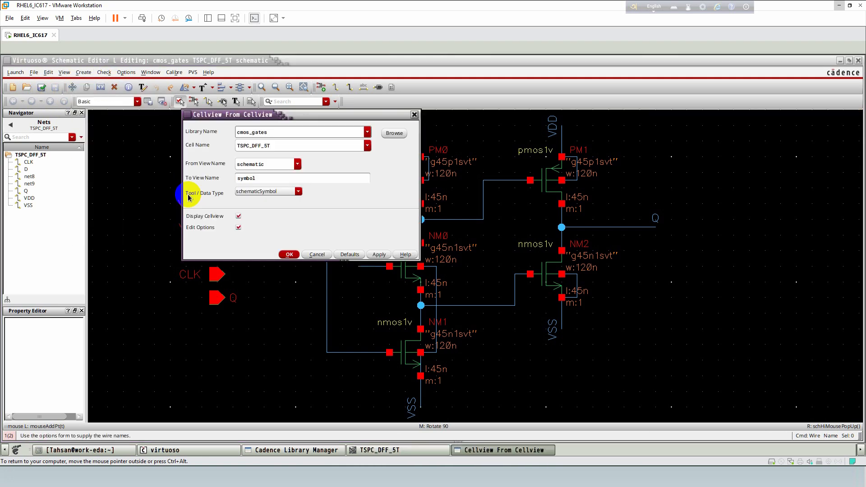
{"action": "left_click", "coordinate": [289, 255]}
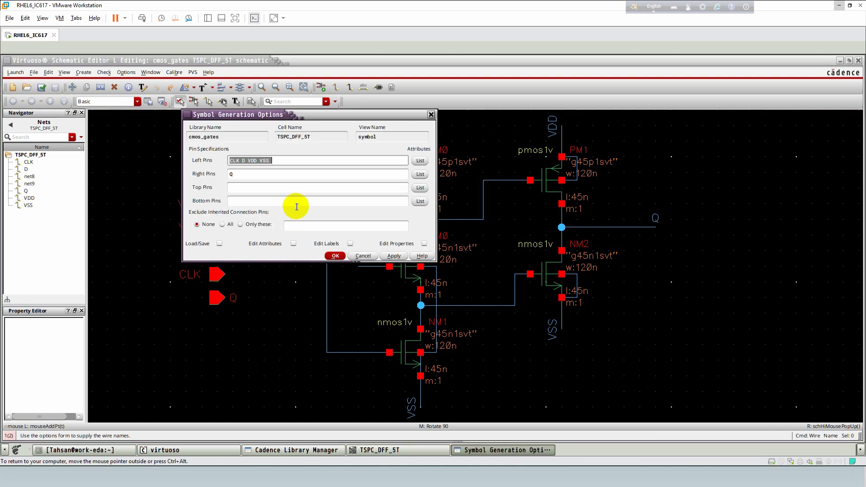
Step: Assign VDD to the symbol's top pins and VSS to its bottom pins, keeping CLK and D on the left, and generate the symbol
{"action": "left_click_drag", "start_coordinate": [247, 161], "coordinate": [273, 162]}
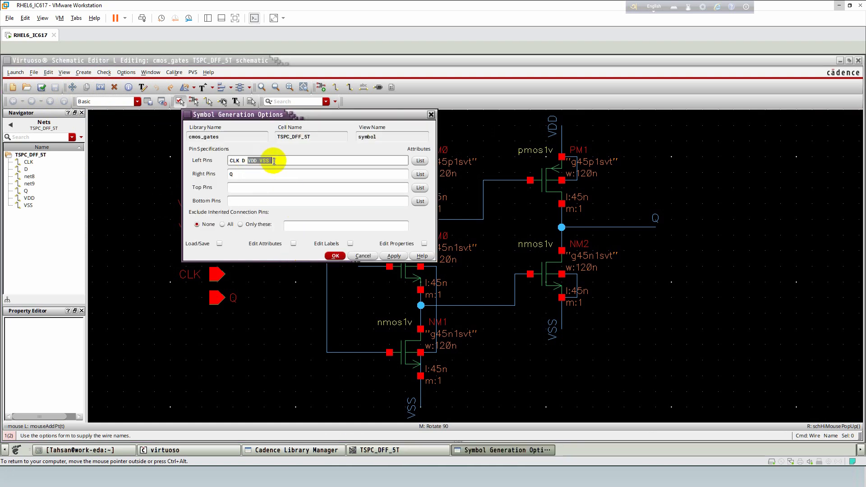
{"action": "key", "text": "ctrl+x"}
{"action": "left_click", "coordinate": [240, 187]}
{"action": "key", "text": "ctrl+v"}
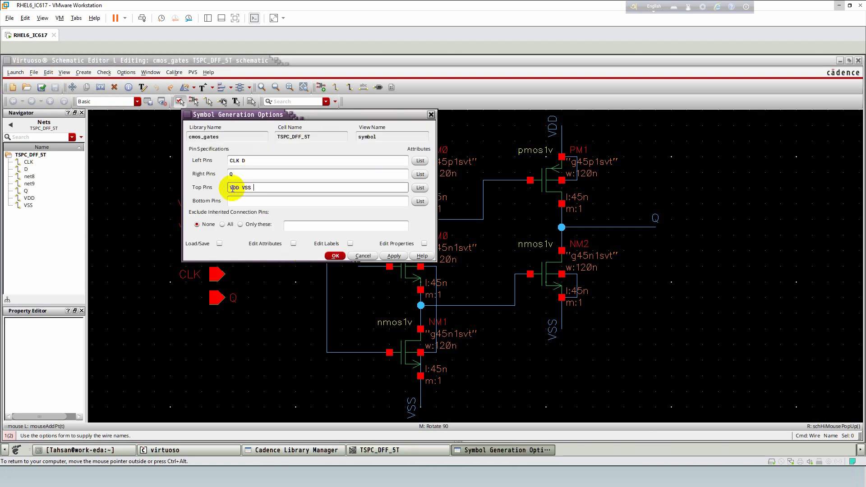
{"action": "left_click_drag", "start_coordinate": [240, 187], "coordinate": [267, 192]}
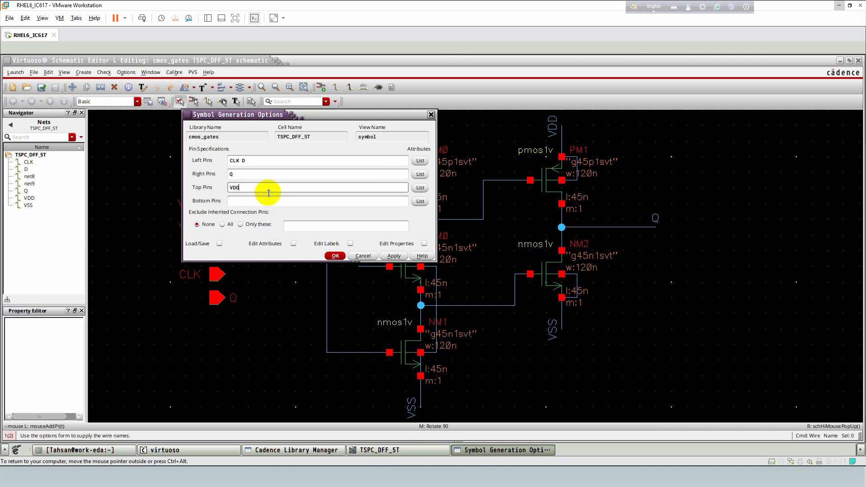
{"action": "key", "text": "ctrl+x"}
{"action": "left_click", "coordinate": [237, 202]}
{"action": "key", "text": "ctrl+v"}
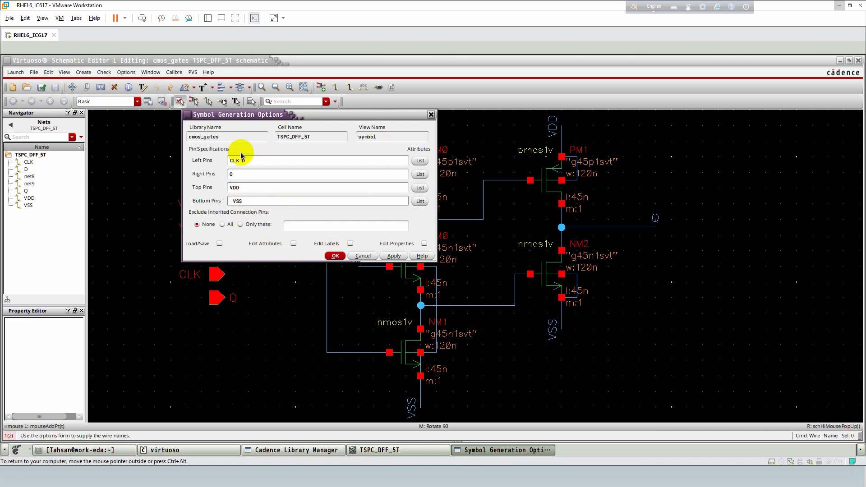
{"action": "left_click", "coordinate": [333, 256]}
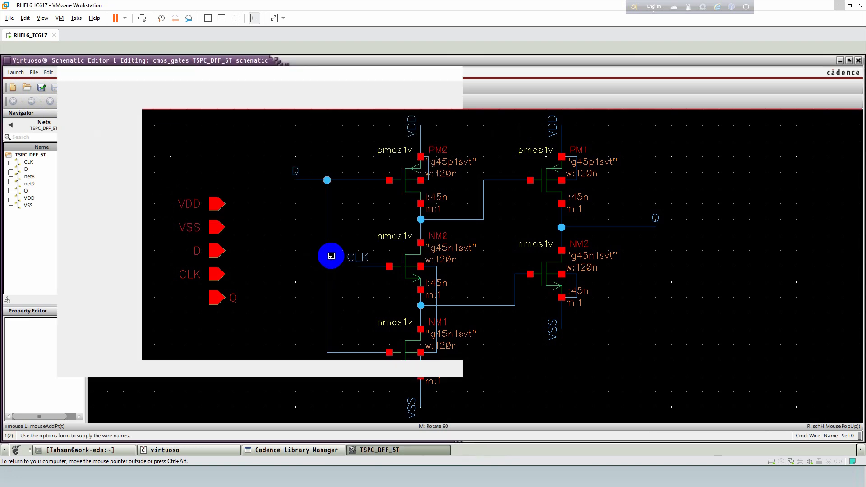
Step: Maximize the symbol editor window and move the Q pin with its line and label down level with the D pin
{"action": "left_click", "coordinate": [449, 60]}
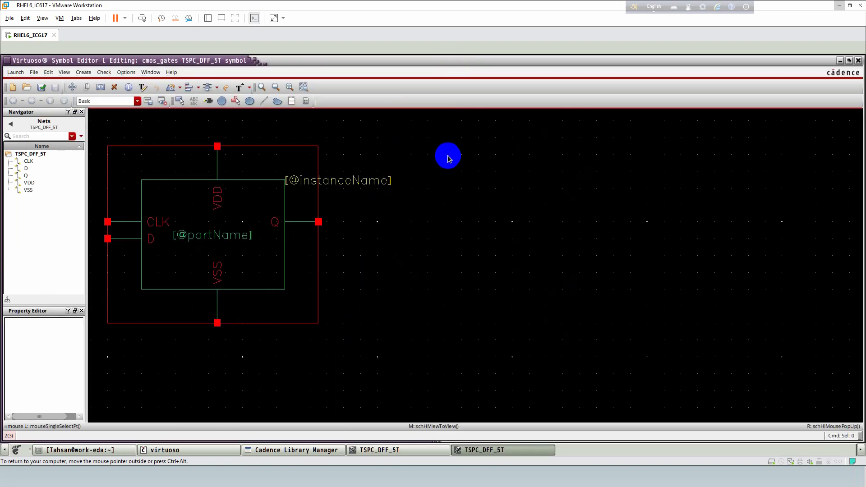
{"action": "key", "text": "f"}
{"action": "left_click_drag", "start_coordinate": [622, 273], "coordinate": [502, 258]}
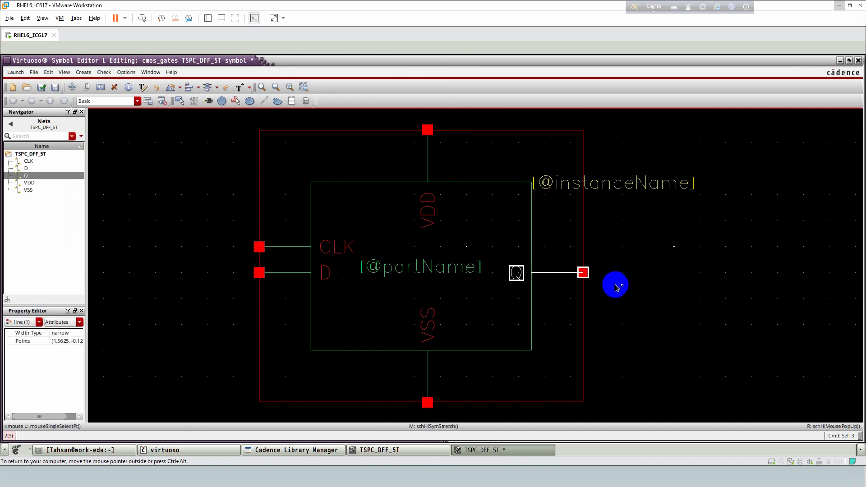
Step: Move the Q pin with its line and label midway between the CLK and D levels, and delete the part name label
{"action": "left_click_drag", "start_coordinate": [549, 273], "coordinate": [585, 264]}
{"action": "left_click", "coordinate": [518, 271]}
{"action": "left_click", "coordinate": [464, 265]}
{"action": "key", "text": "Delete"}
Step: Move the instance name label outside the symbol outline and change its text to DFF_5T
{"action": "left_click_drag", "start_coordinate": [609, 184], "coordinate": [686, 182]}
{"action": "double_click", "coordinate": [686, 180]}
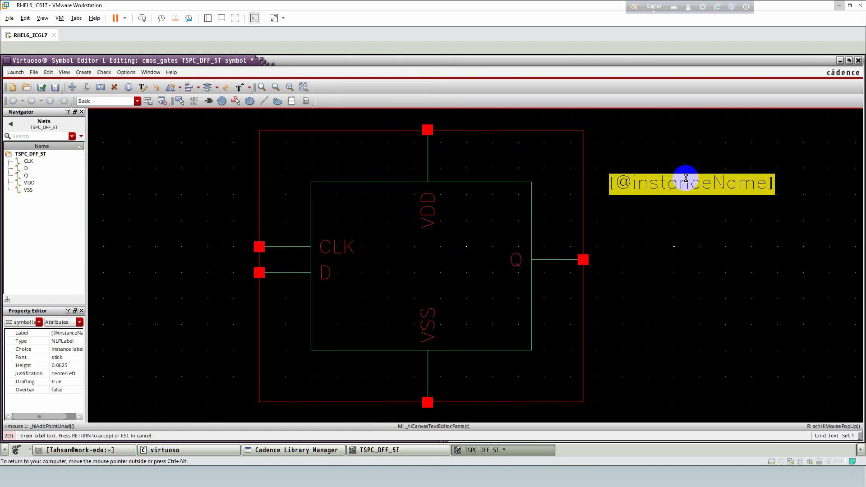
{"action": "type", "text": "DFF"}
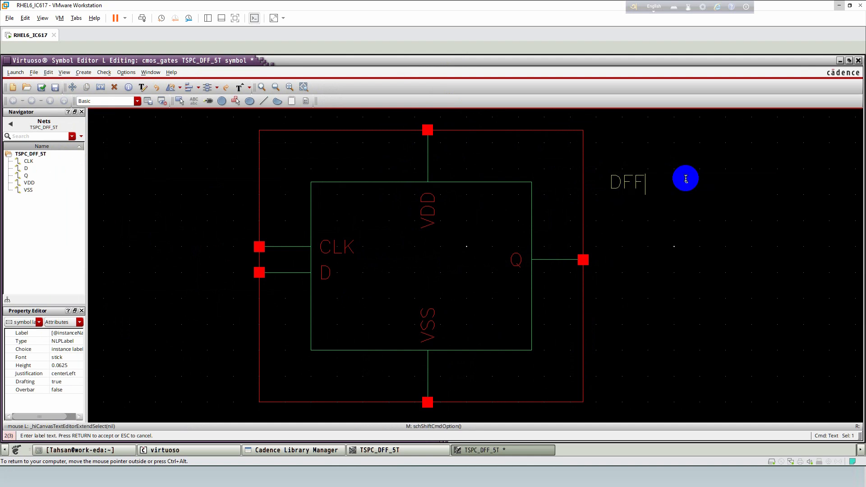
{"action": "type", "text": "_%"}
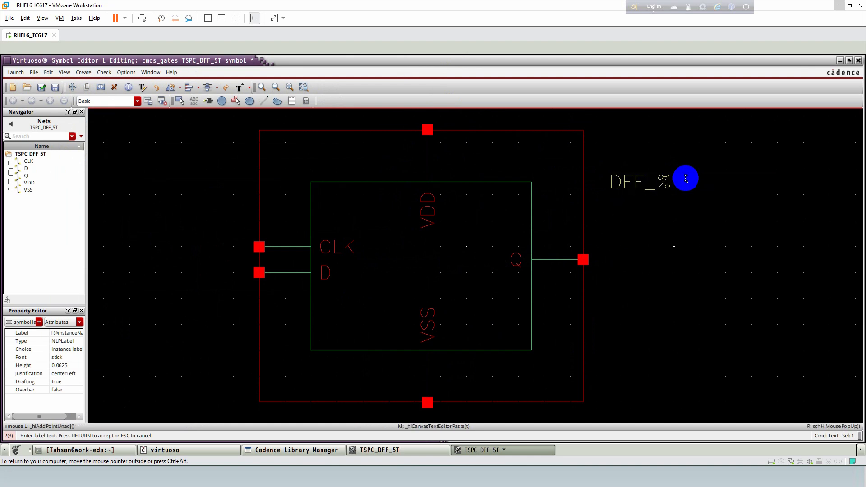
{"action": "key", "text": "Return"}
Step: Centre the DFF_5T label inside the symbol body and check and save the symbol
{"action": "left_click_drag", "start_coordinate": [671, 179], "coordinate": [449, 260]}
{"action": "left_click", "coordinate": [710, 290]}
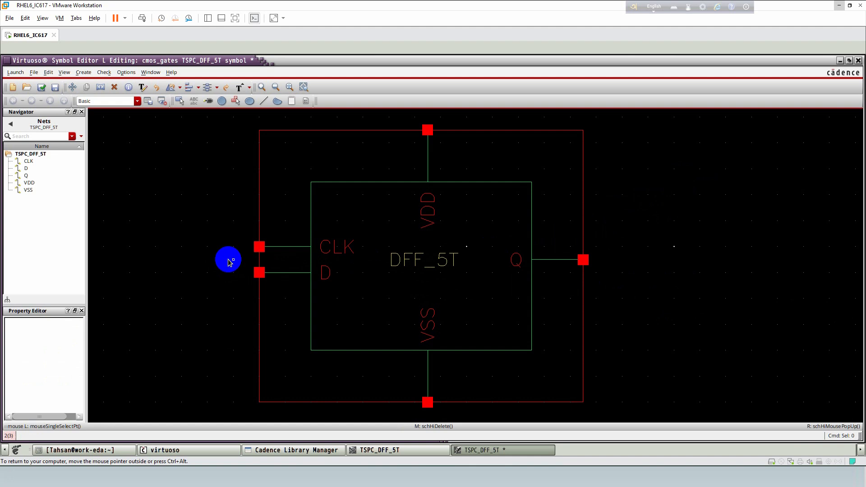
{"action": "left_click", "coordinate": [41, 88]}
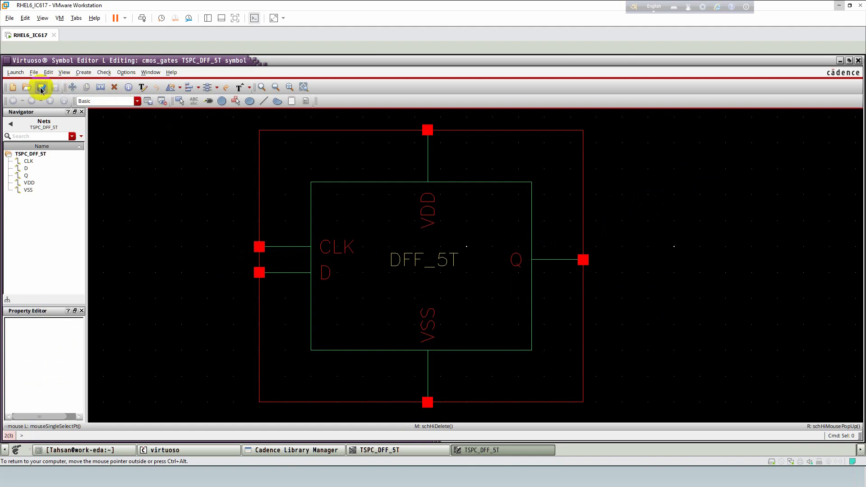
Step: Create a new schematic cellview named TSPC_DFF_5T_Test in the cmos_gates library and maximize its editor window
{"action": "left_click", "coordinate": [165, 451]}
{"action": "left_click", "coordinate": [270, 173]}
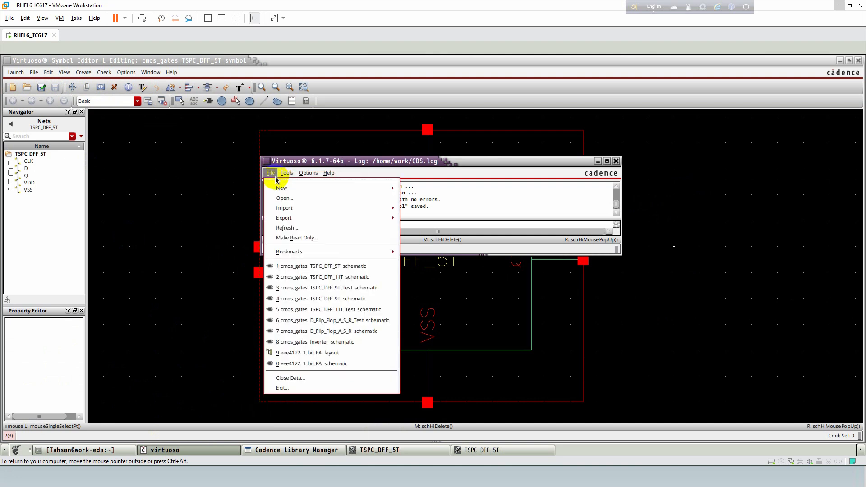
{"action": "mouse_move", "coordinate": [310, 188]}
{"action": "left_click", "coordinate": [416, 204]}
{"action": "left_click", "coordinate": [280, 146]}
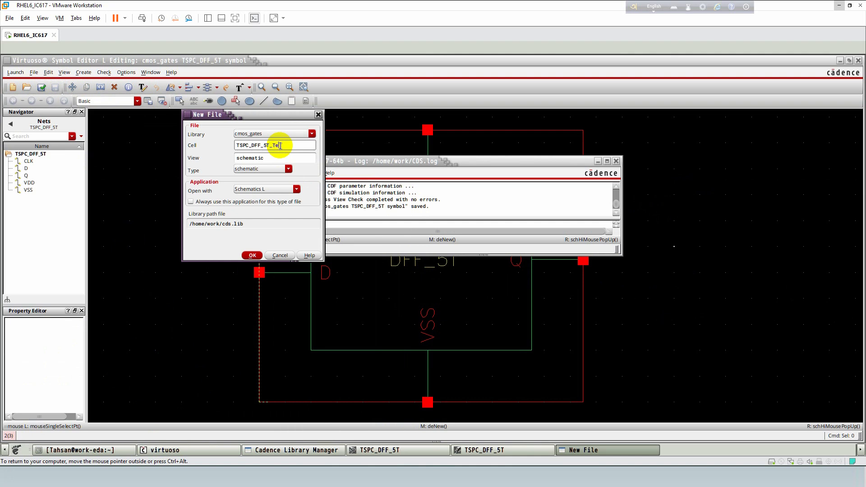
{"action": "type", "text": "_Test"}
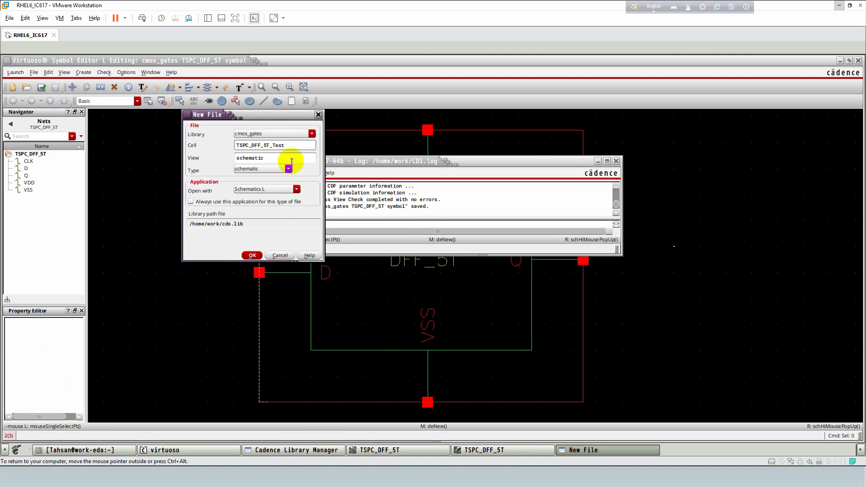
{"action": "left_click", "coordinate": [252, 255]}
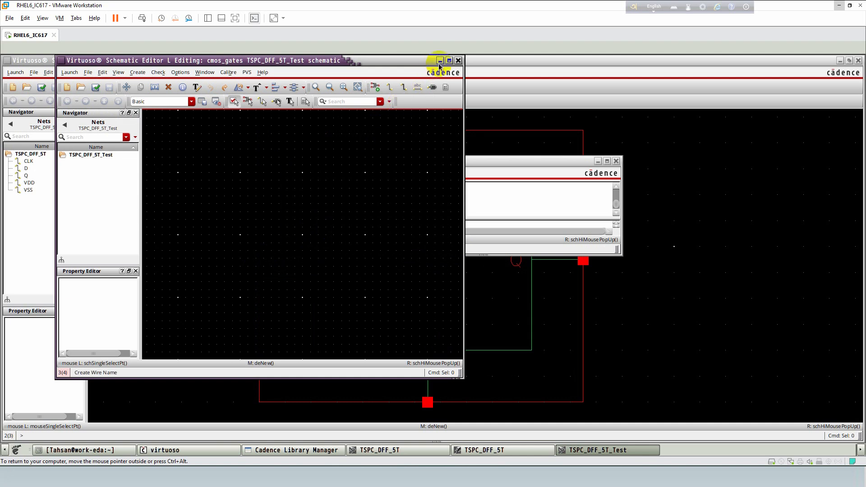
{"action": "left_click", "coordinate": [449, 61]}
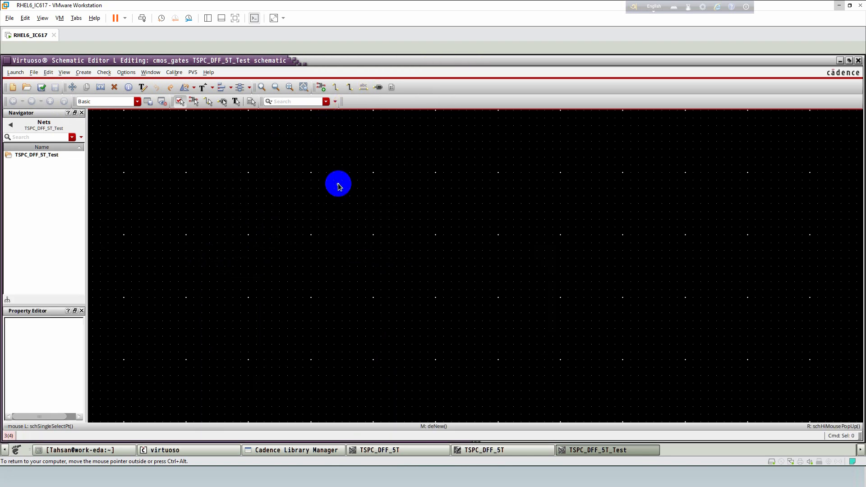
Step: Place one instance of the TSPC_DFF_5T symbol from the cmos_gates library in the middle of the test schematic
{"action": "key", "text": "i"}
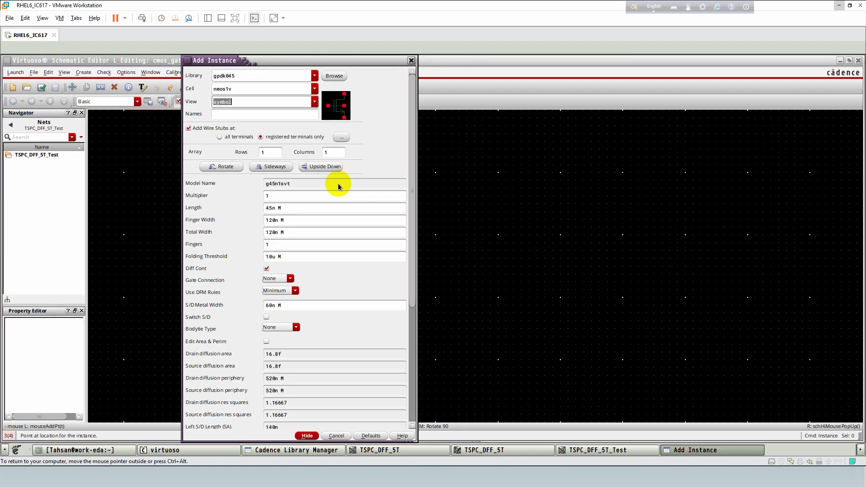
{"action": "left_click", "coordinate": [315, 77]}
{"action": "left_click", "coordinate": [240, 162]}
{"action": "left_click", "coordinate": [235, 90]}
{"action": "type", "text": "TSPC_DFF_5T"}
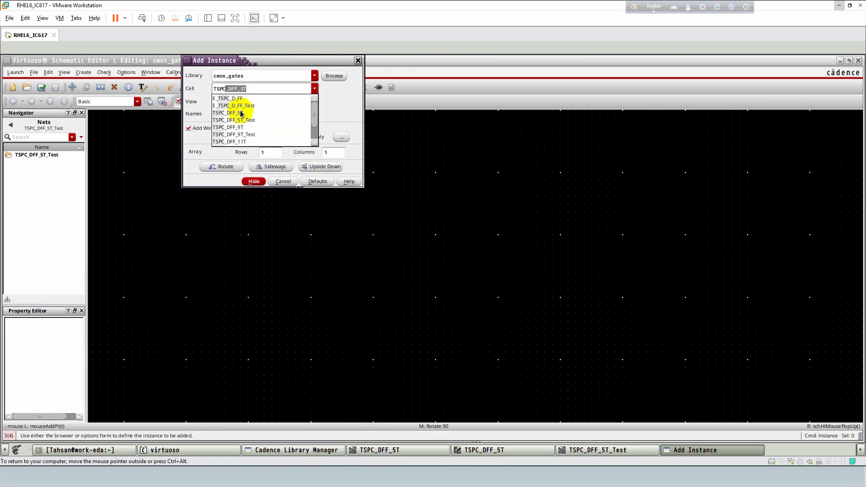
{"action": "left_click", "coordinate": [238, 113]}
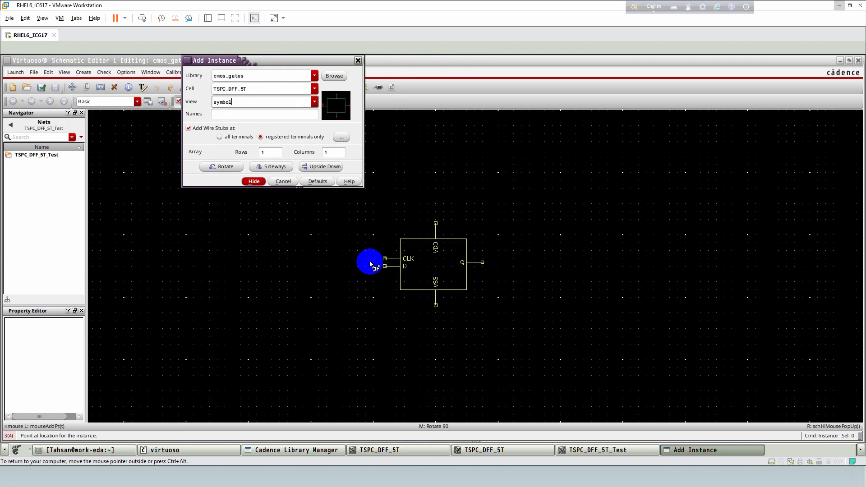
{"action": "scroll", "coordinate": [359, 257], "scroll_direction": "up", "scroll_amount": 1}
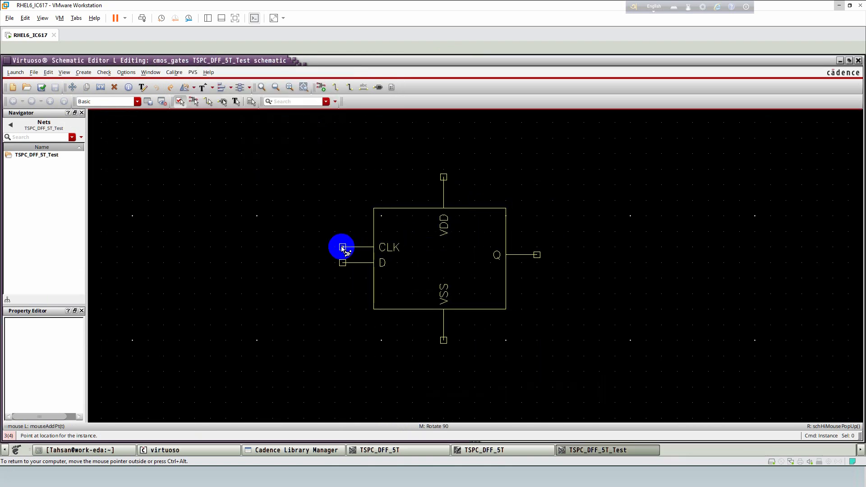
{"action": "left_click", "coordinate": [342, 247]}
{"action": "key", "text": "Escape"}
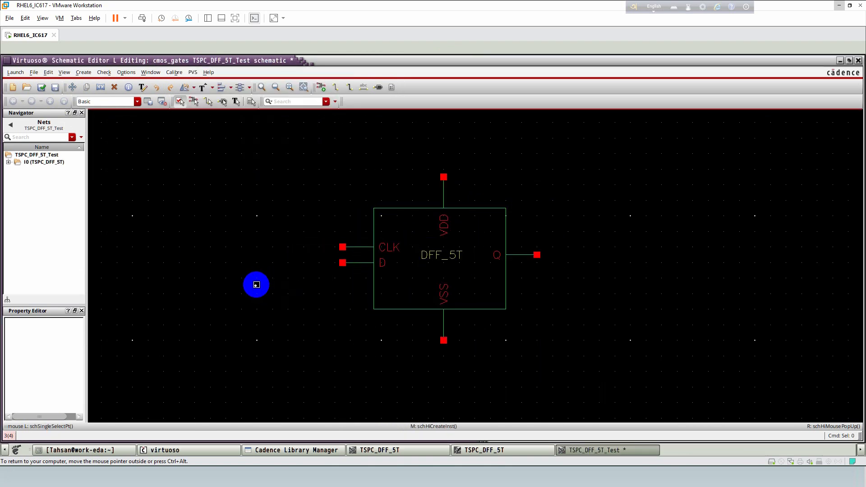
Step: Place a vdc source from analogLib at the far left of the flip-flop instance
{"action": "key", "text": "i"}
{"action": "left_click", "coordinate": [314, 76]}
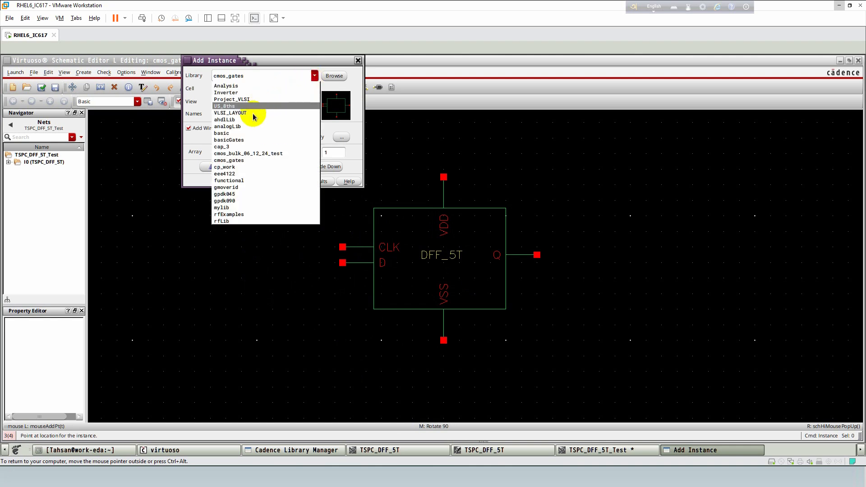
{"action": "left_click", "coordinate": [228, 127]}
{"action": "left_click", "coordinate": [226, 89]}
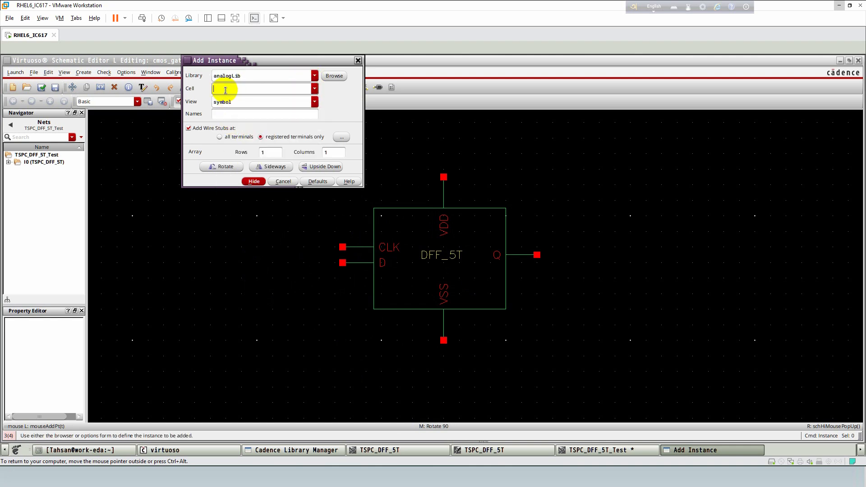
{"action": "left_click", "coordinate": [221, 99]}
{"action": "left_click", "coordinate": [550, 131]}
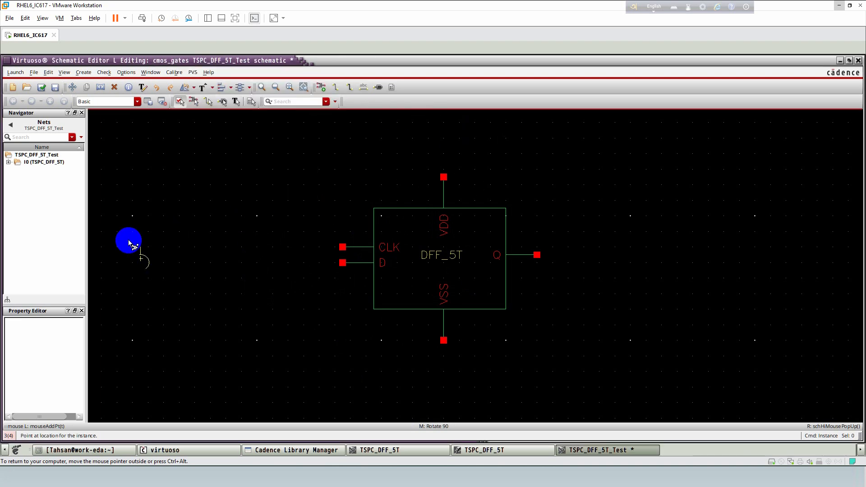
{"action": "left_click", "coordinate": [109, 241]}
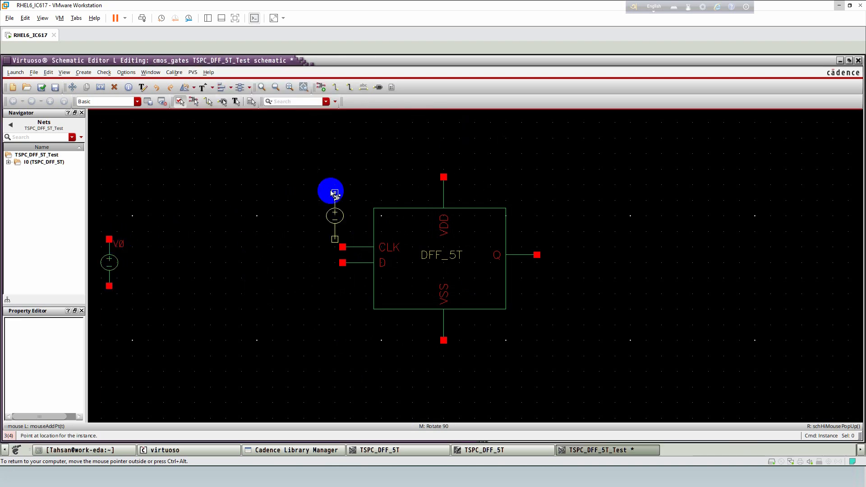
Step: Place two vpulse sources from analogLib in a row between the vdc source and the flip-flop
{"action": "left_click", "coordinate": [231, 89]}
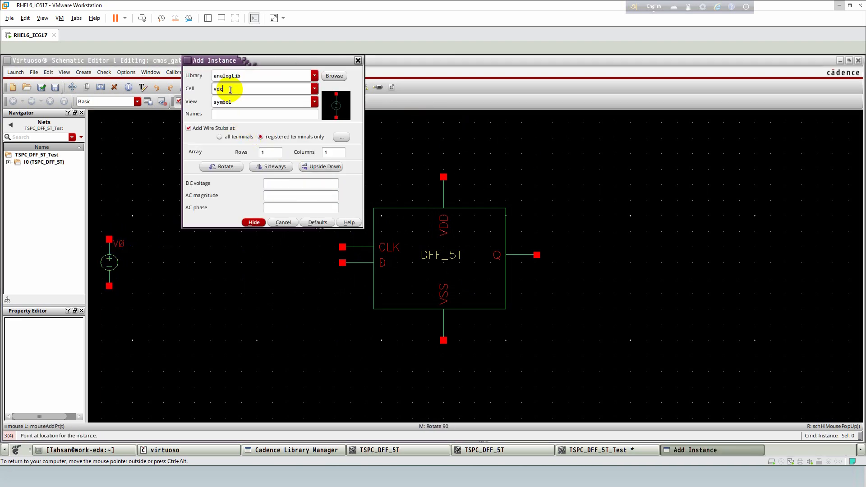
{"action": "key", "text": "BackSpace"}
{"action": "key", "text": "BackSpace"}
{"action": "type", "text": "pulse"}
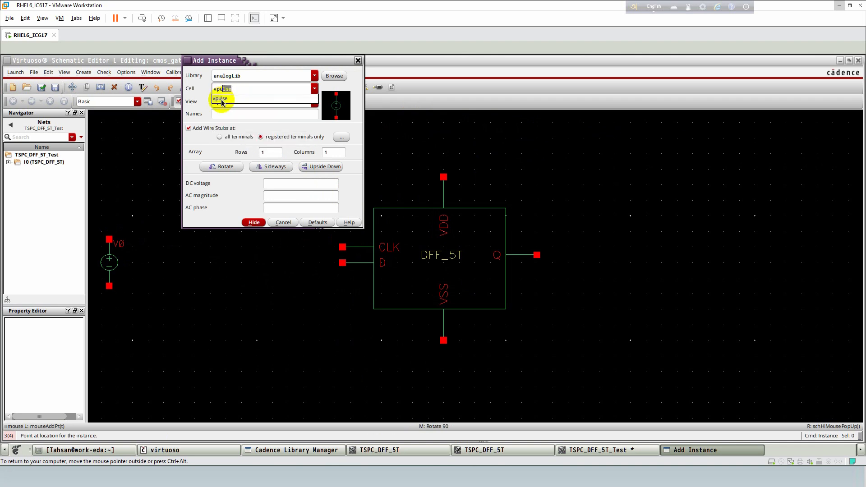
{"action": "left_click", "coordinate": [220, 98]}
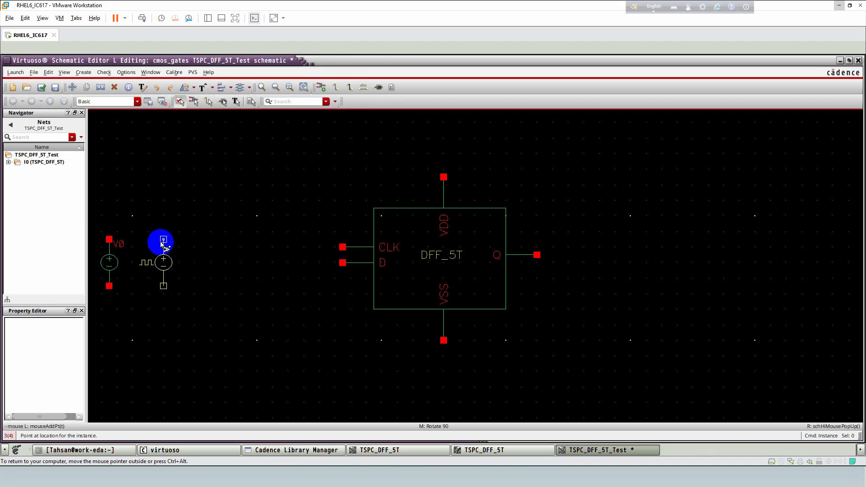
{"action": "left_click", "coordinate": [178, 244]}
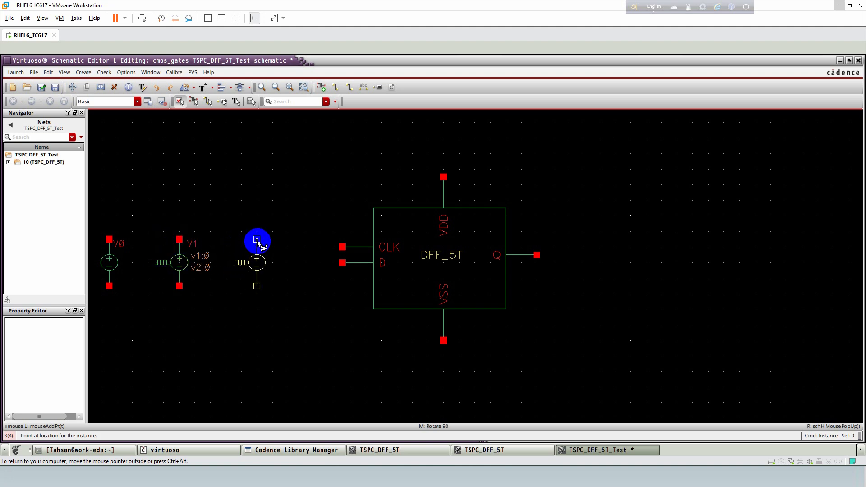
{"action": "left_click", "coordinate": [258, 242]}
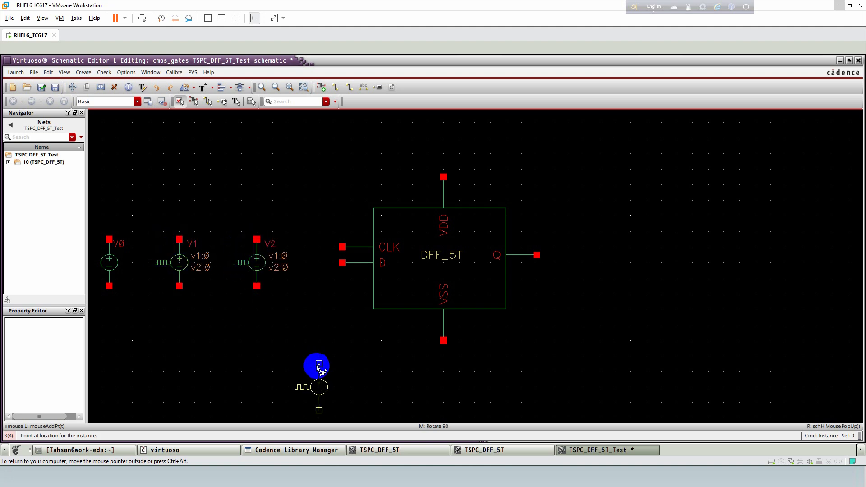
Step: Place two analogLib gnd symbols, one below the flip-flop's VSS pin and one below the middle source V1
{"action": "key", "text": "F3"}
{"action": "double_click", "coordinate": [230, 111]}
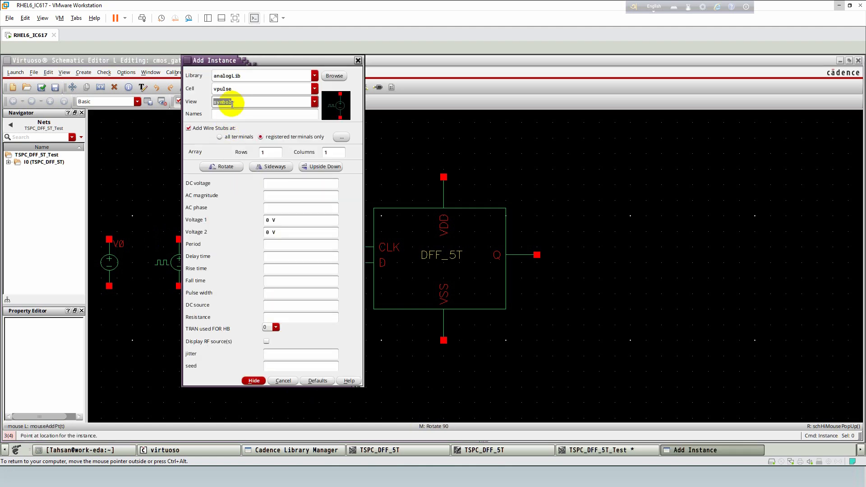
{"action": "double_click", "coordinate": [230, 88]}
{"action": "type", "text": "gnd"}
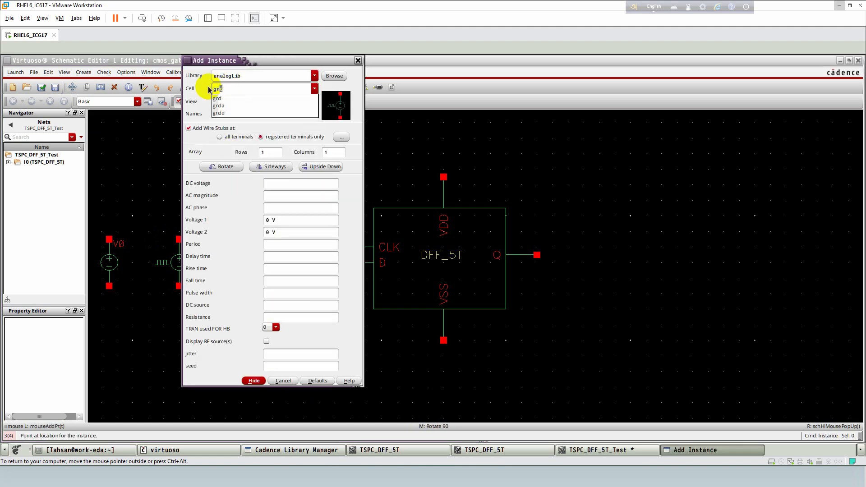
{"action": "left_click", "coordinate": [222, 97]}
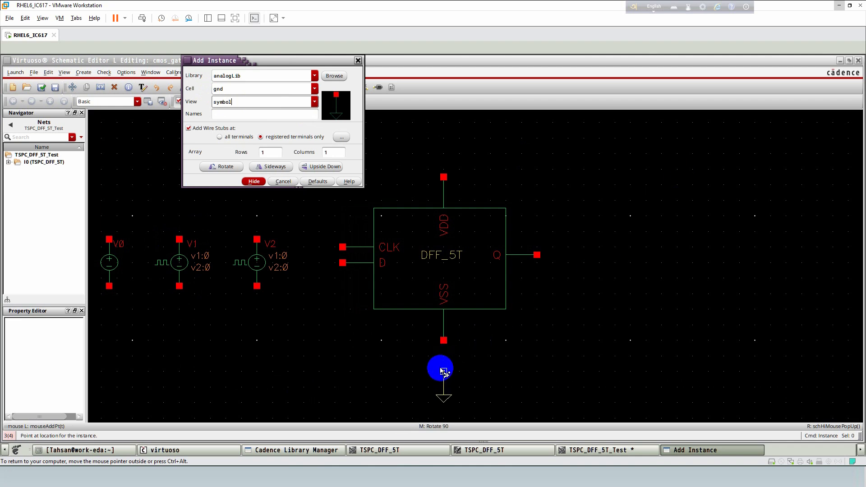
{"action": "left_click", "coordinate": [444, 371]}
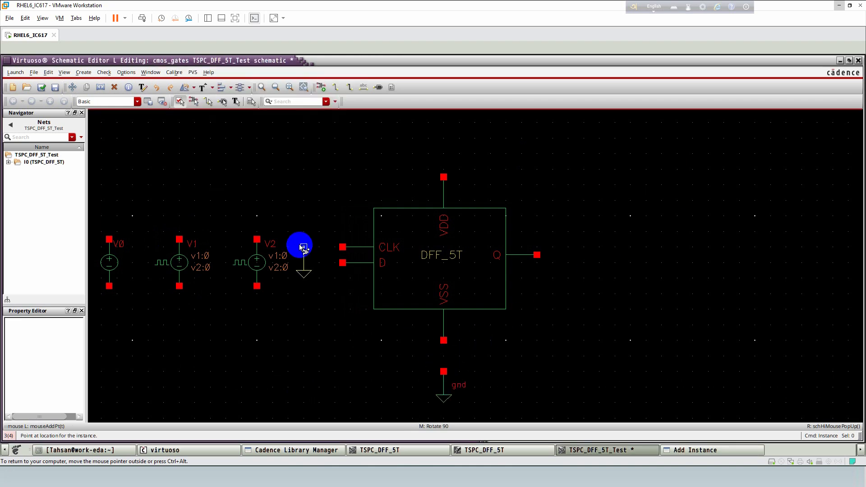
{"action": "left_click", "coordinate": [180, 326]}
{"action": "key", "text": "Escape"}
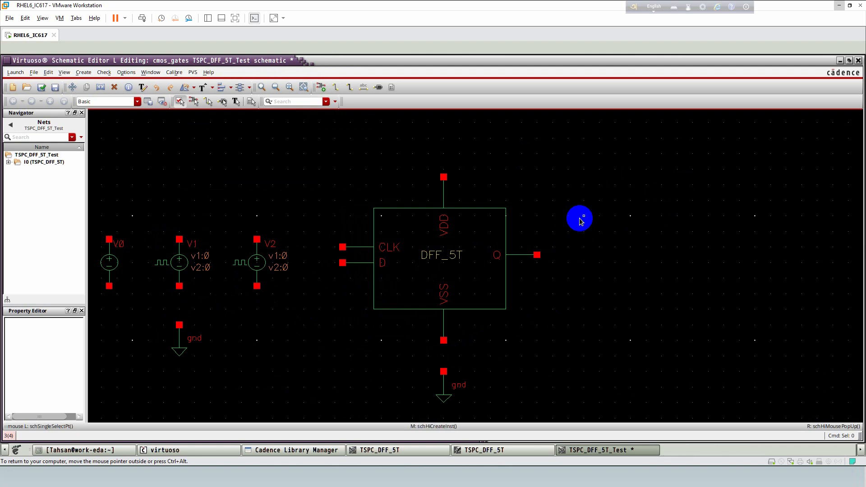
Step: Wire the negative terminals of all three sources together and connect that wire to the gnd symbol below V1
{"action": "key", "text": "w"}
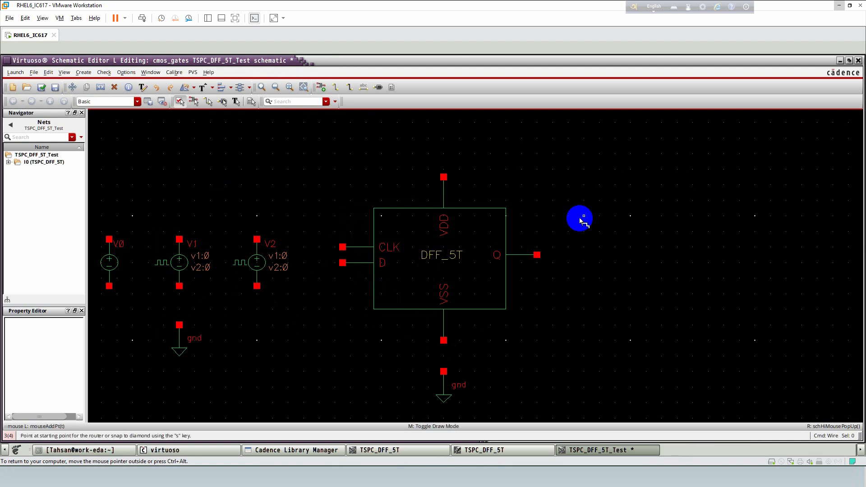
{"action": "left_click", "coordinate": [109, 286]}
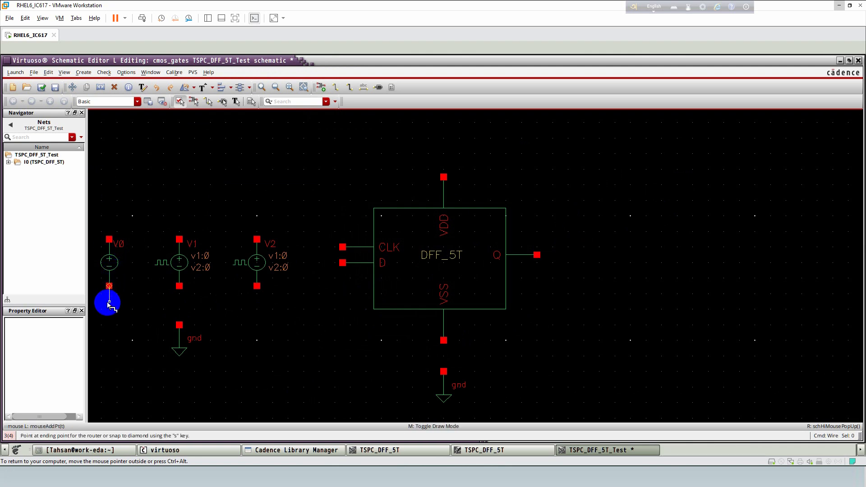
{"action": "left_click", "coordinate": [258, 297]}
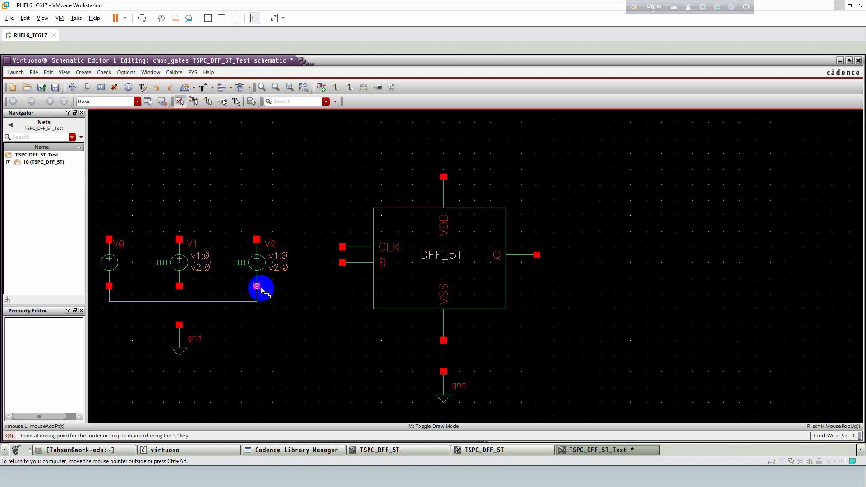
{"action": "left_click", "coordinate": [179, 300]}
{"action": "left_click", "coordinate": [180, 300]}
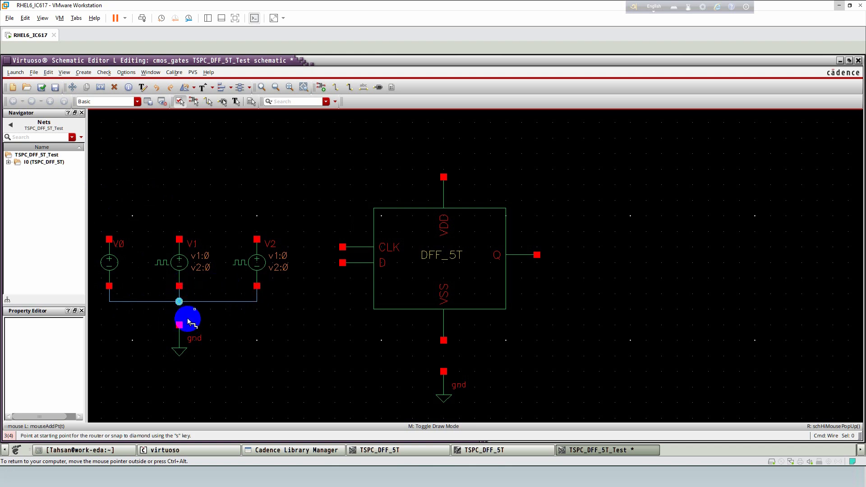
{"action": "left_click", "coordinate": [180, 324]}
{"action": "left_click", "coordinate": [194, 301]}
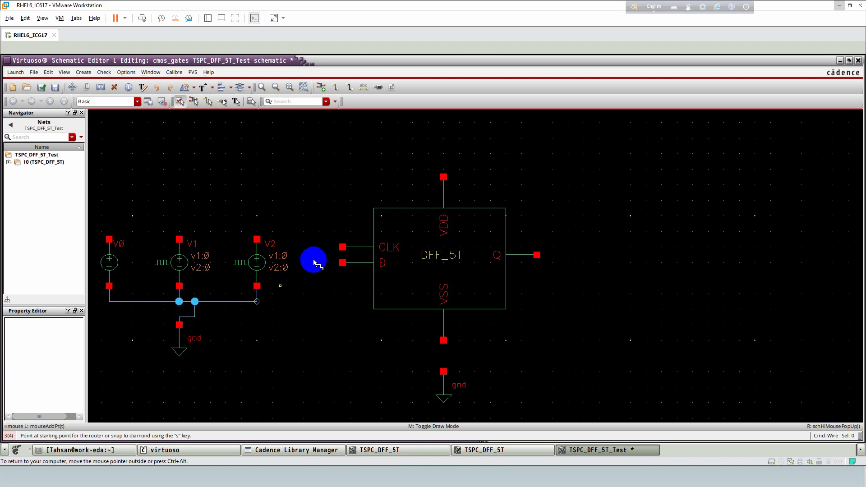
Step: Draw short open-ended wire stubs outward from the flip-flop's CLK, D and VDD pins
{"action": "left_click", "coordinate": [342, 247]}
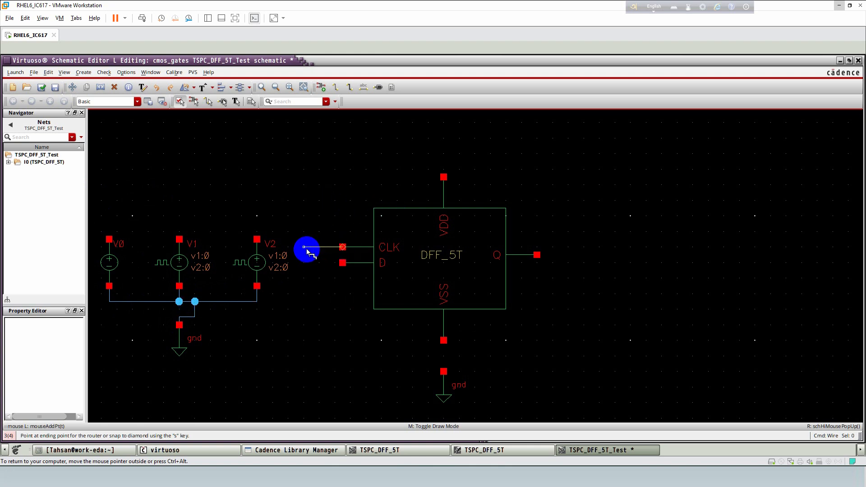
{"action": "left_click", "coordinate": [311, 247]}
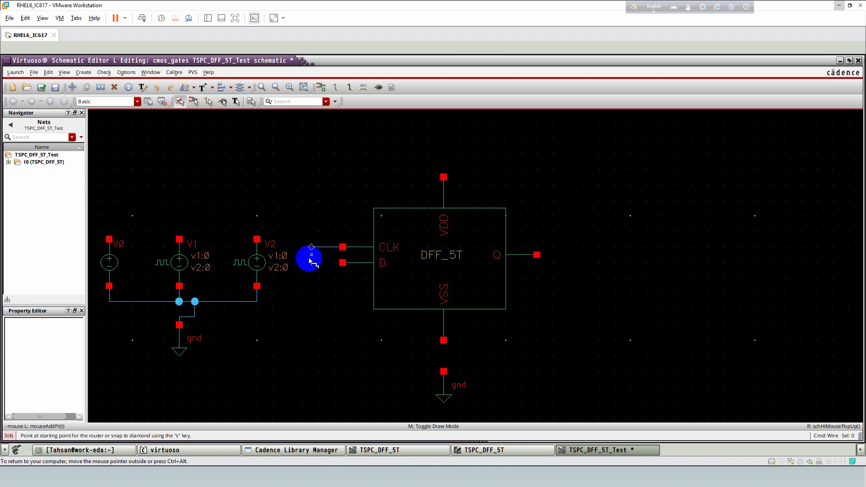
{"action": "left_click", "coordinate": [335, 263]}
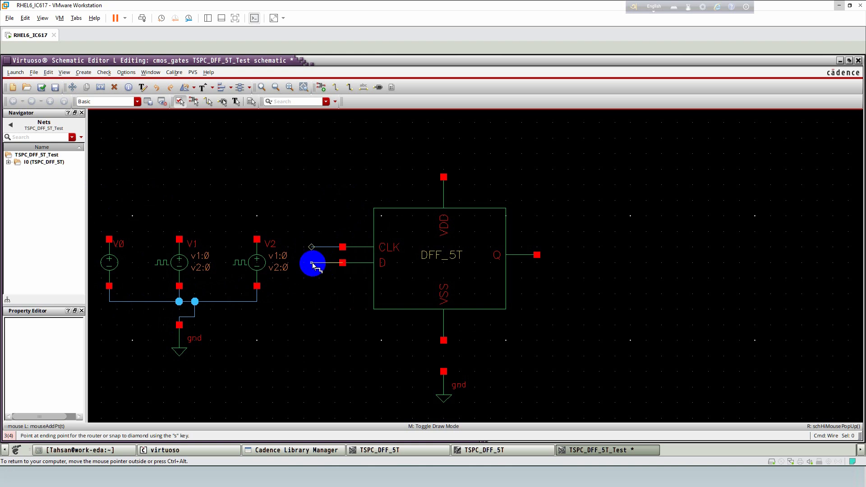
{"action": "left_click", "coordinate": [311, 263]}
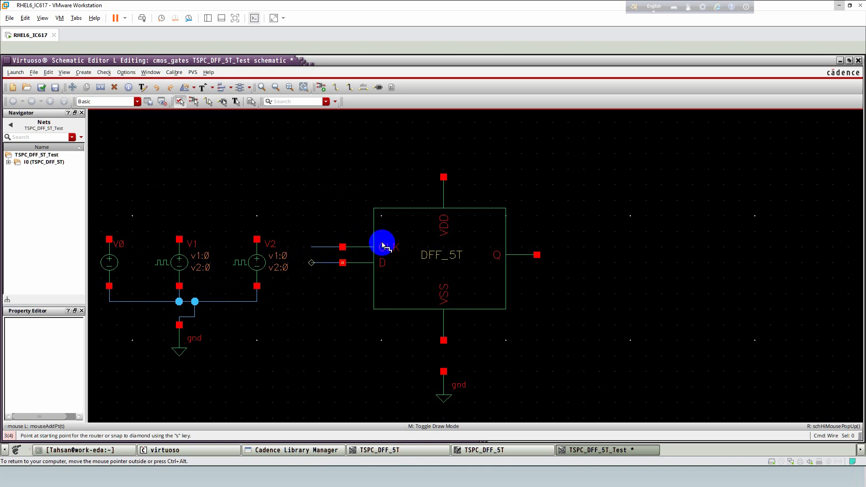
{"action": "left_click", "coordinate": [444, 177]}
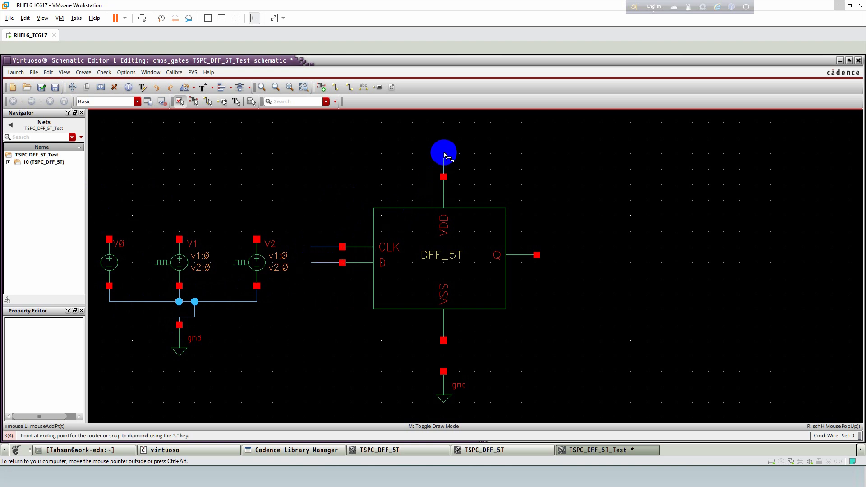
{"action": "left_click", "coordinate": [445, 145]}
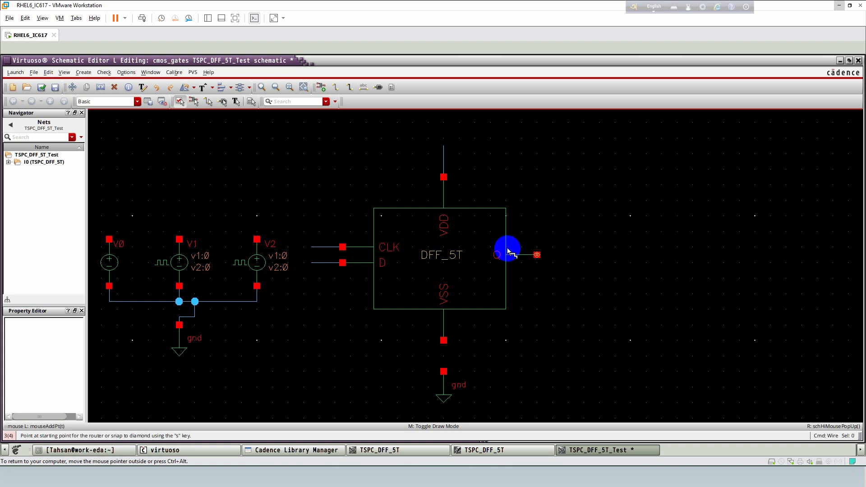
Step: Draw a longer open-ended wire from the flip-flop's Q pin and wire its VSS pin to the gnd symbol below
{"action": "left_click", "coordinate": [537, 255]}
{"action": "left_click", "coordinate": [630, 255]}
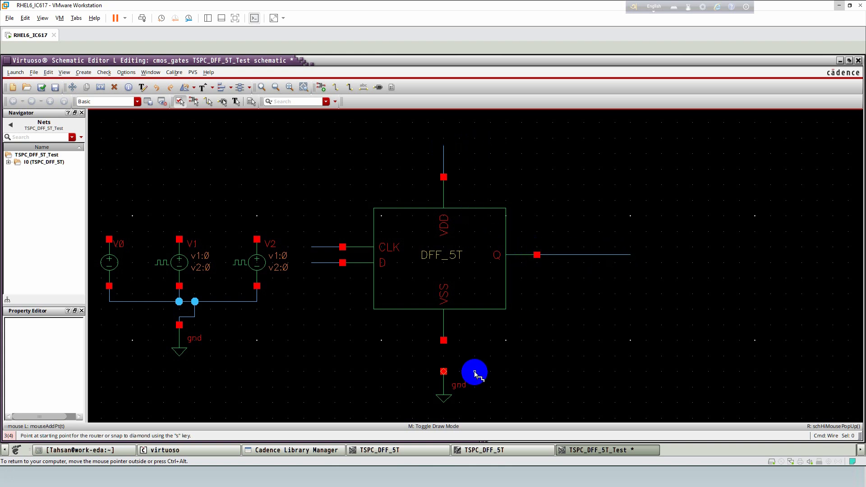
{"action": "left_click", "coordinate": [444, 340]}
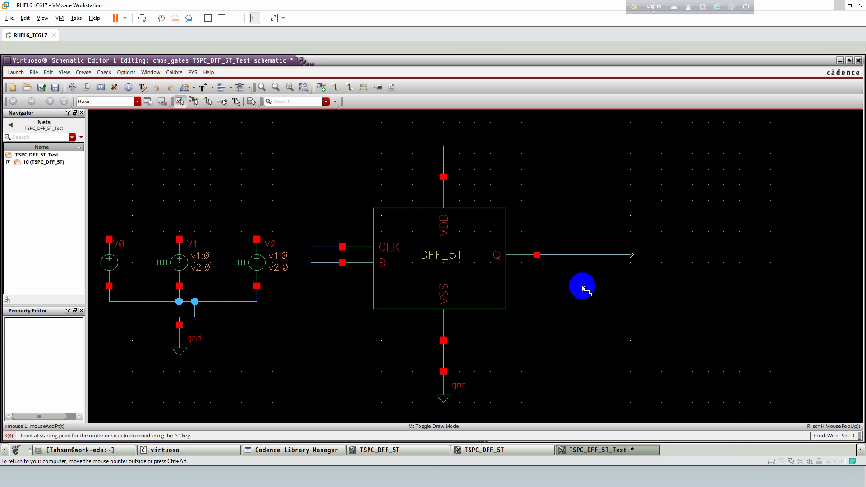
Step: Draw a short vertical wire stub up from the positive terminal of each source V0, V1 and V2
{"action": "left_click", "coordinate": [109, 239]}
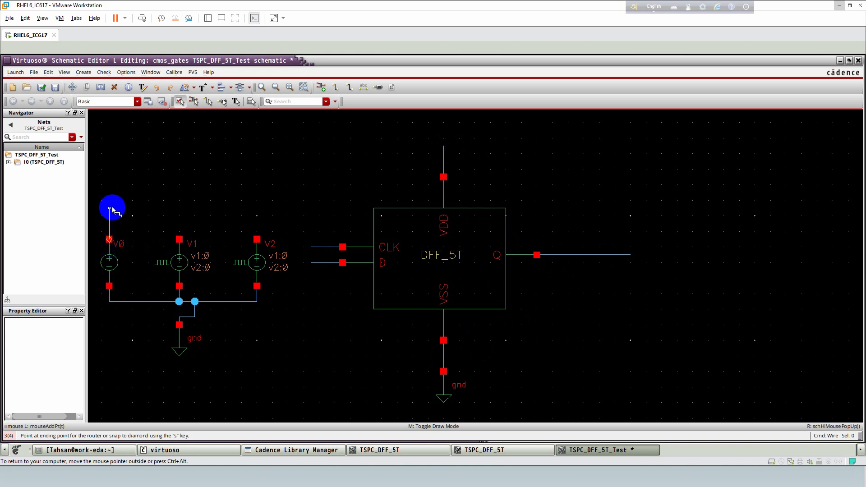
{"action": "left_click", "coordinate": [110, 209]}
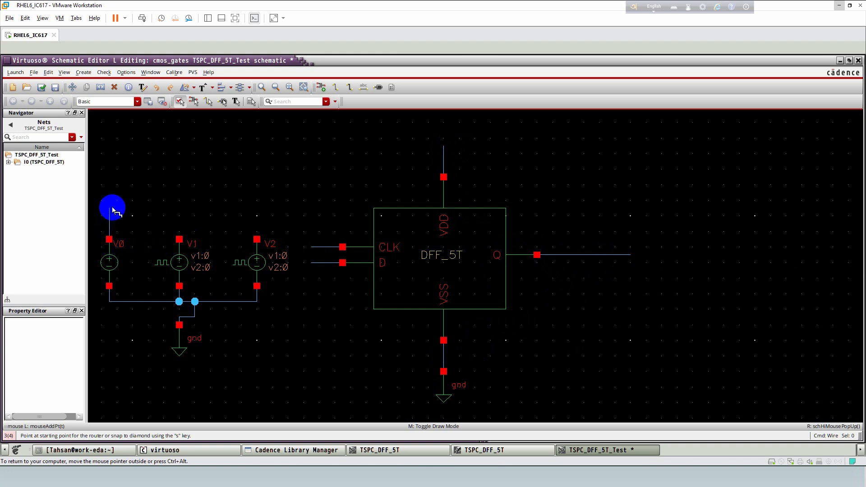
{"action": "left_click", "coordinate": [179, 240]}
{"action": "left_click", "coordinate": [179, 209]}
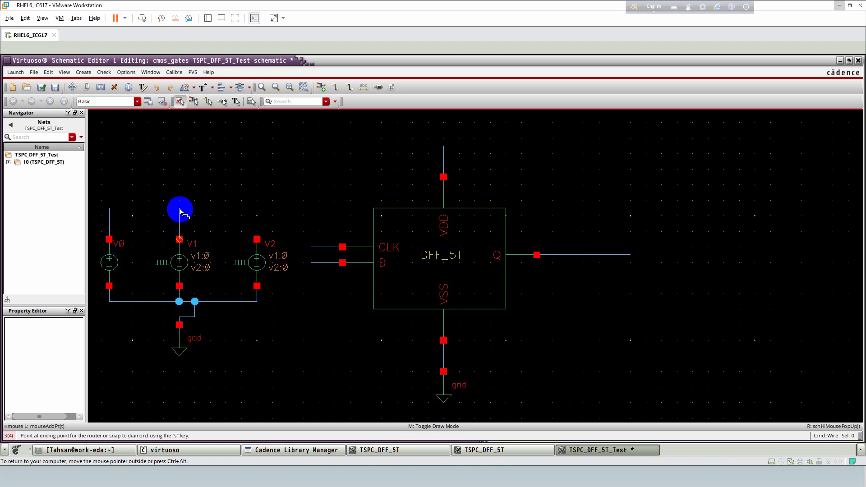
{"action": "left_click", "coordinate": [257, 240]}
{"action": "left_click", "coordinate": [257, 209]}
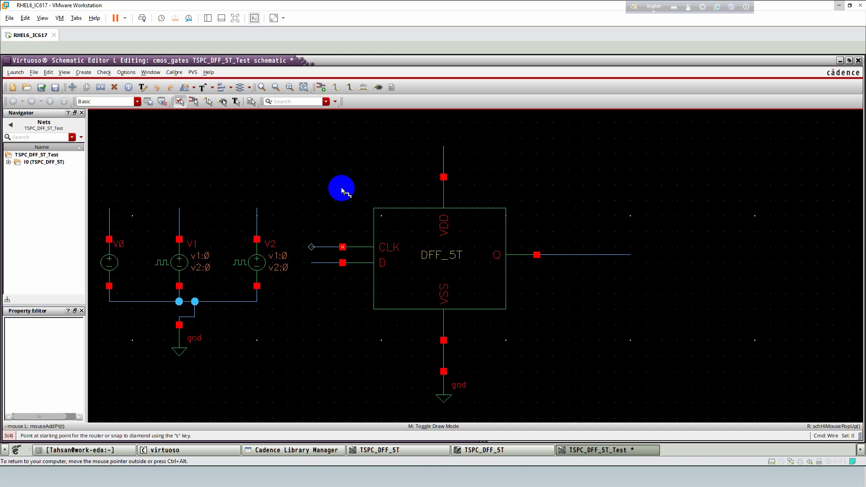
Step: Create the wire names VDC VDC D D CLK CLK and place the VDC labels, rotated vertically, on the V0 and VDD pin stubs
{"action": "key", "text": "l"}
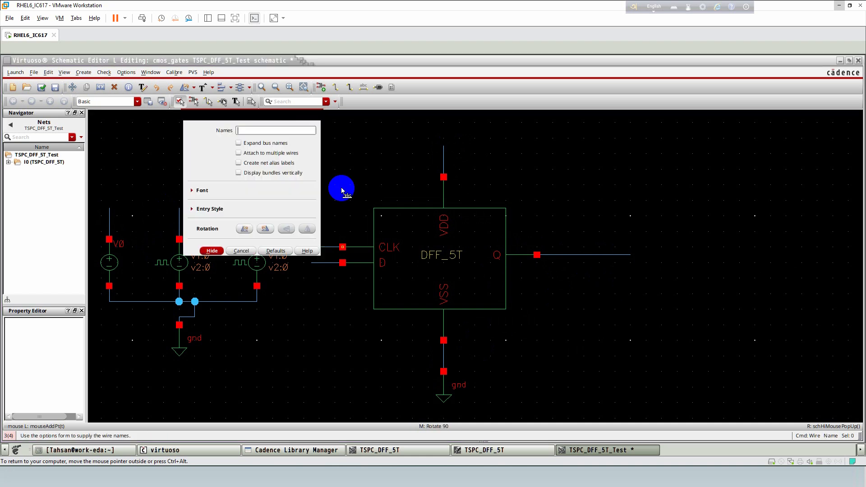
{"action": "type", "text": "VDD"}
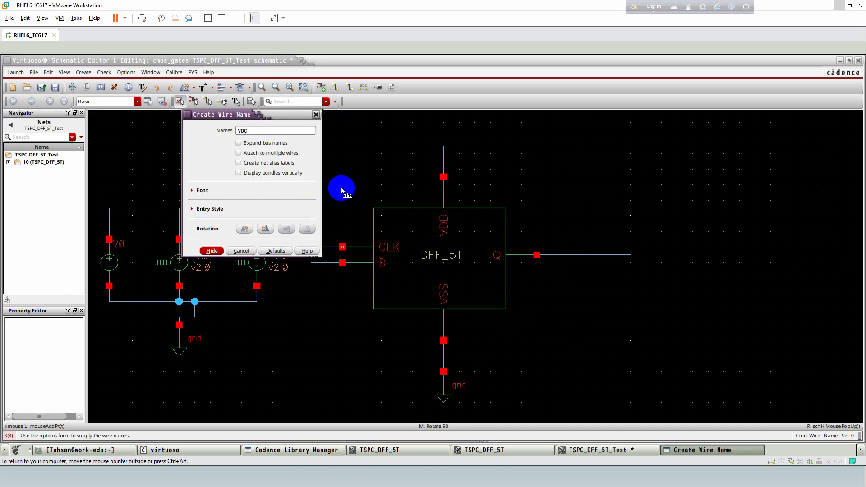
{"action": "type", "text": " VD"}
{"action": "type", "text": "D D CLK CLK"}
{"action": "key", "text": "Return"}
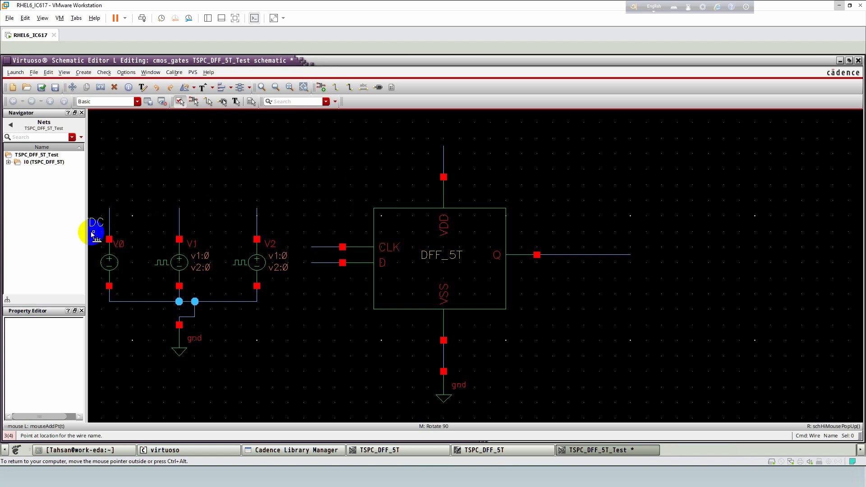
{"action": "middle_click", "coordinate": [113, 221]}
{"action": "left_click", "coordinate": [110, 219]}
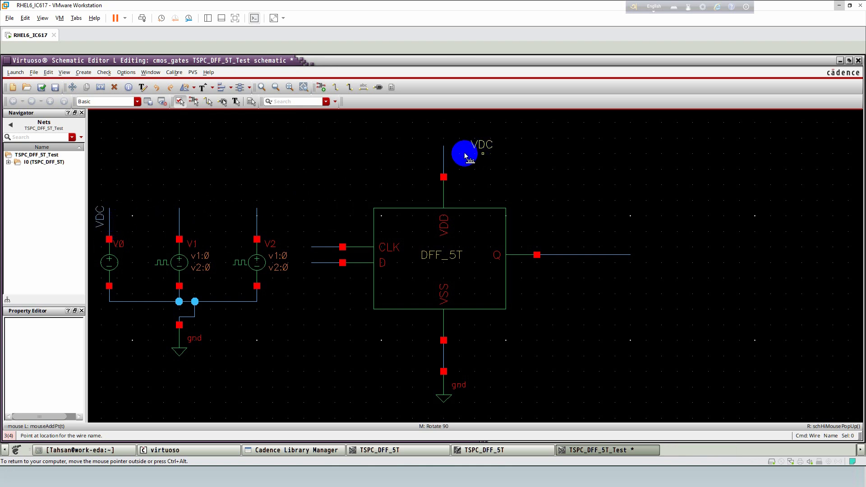
Step: Label the V1 and D pin stubs as D, and the V2 and CLK pin stubs as CLK
{"action": "middle_click", "coordinate": [190, 219]}
{"action": "left_click", "coordinate": [180, 218]}
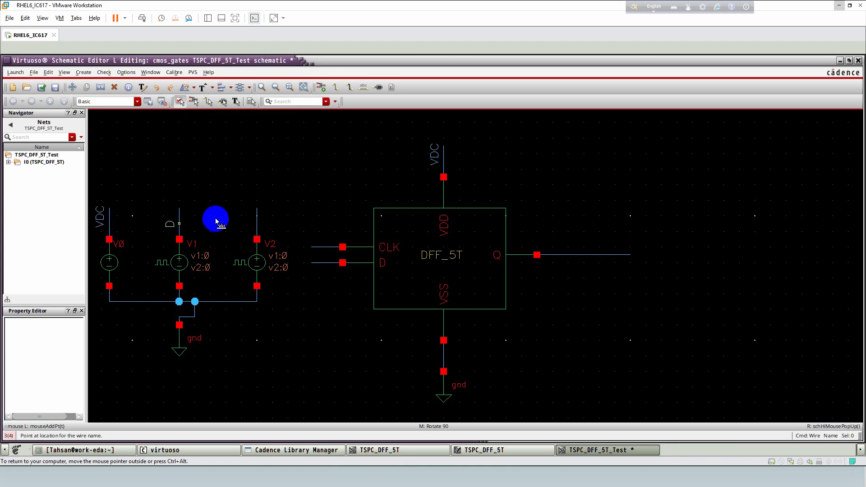
{"action": "left_click", "coordinate": [319, 264]}
{"action": "middle_click", "coordinate": [251, 219]}
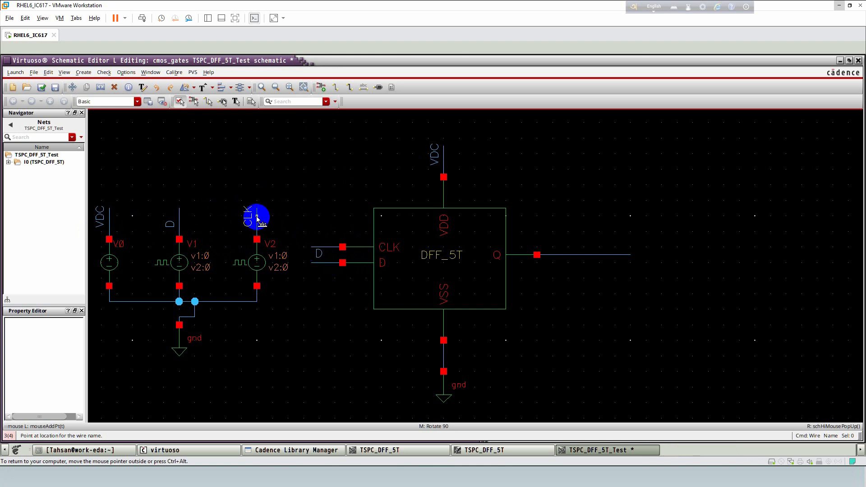
{"action": "left_click", "coordinate": [258, 218]}
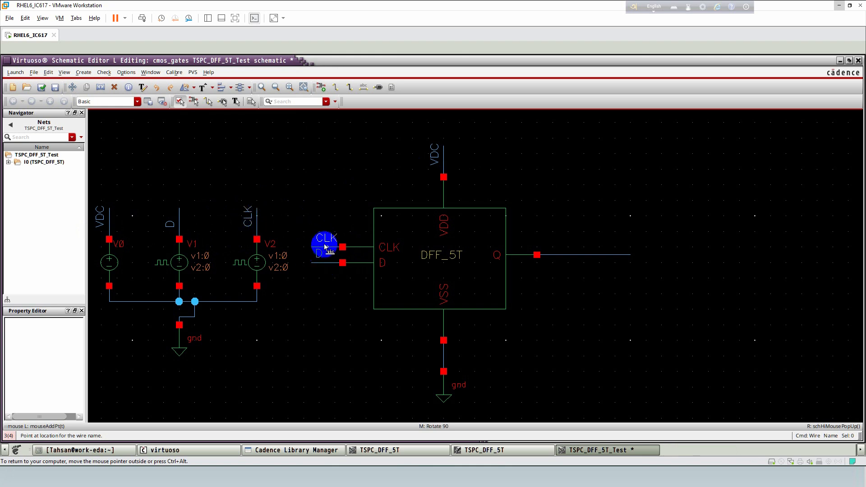
{"action": "left_click", "coordinate": [325, 248]}
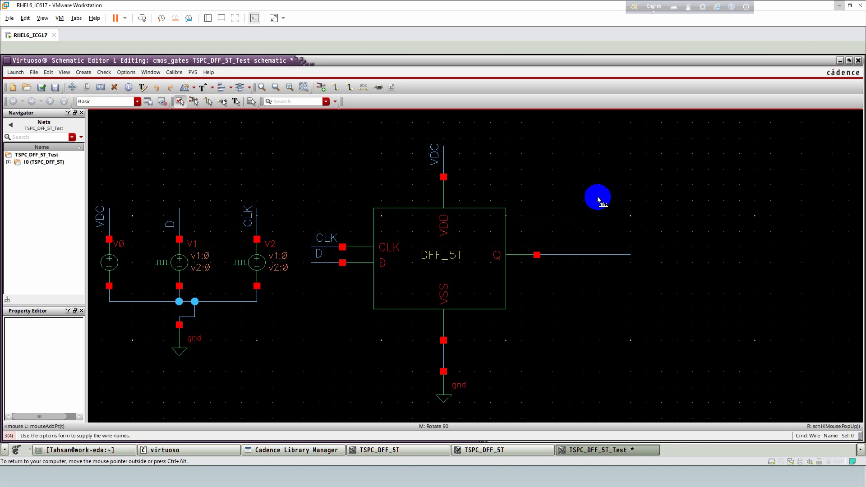
Step: Place an output pin named Q at the open end of the flip-flop's Q wire, and check and save the schematic
{"action": "key", "text": "p"}
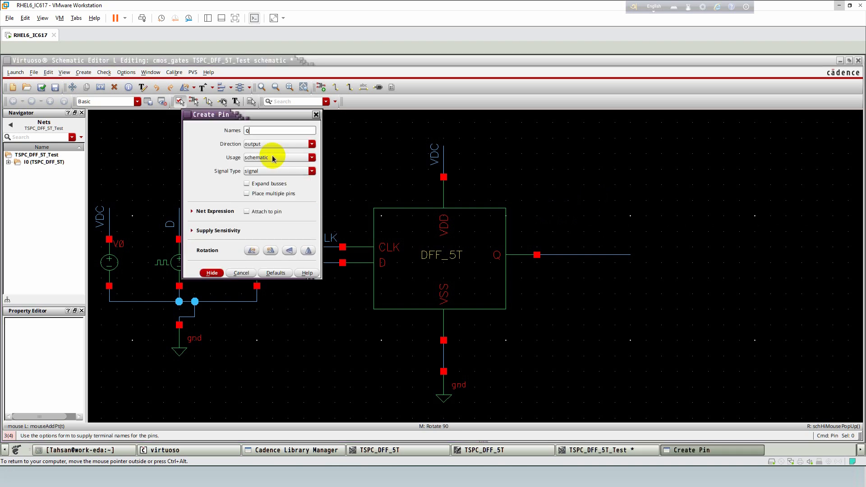
{"action": "left_click", "coordinate": [631, 253]}
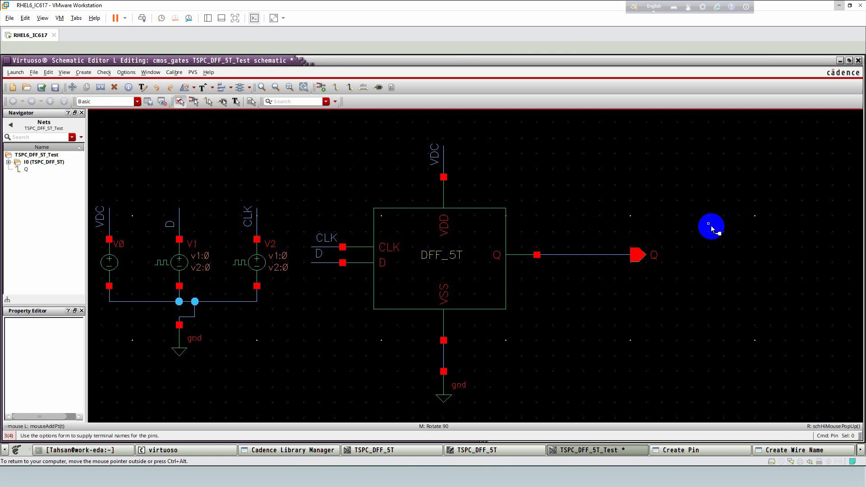
{"action": "left_click", "coordinate": [41, 87]}
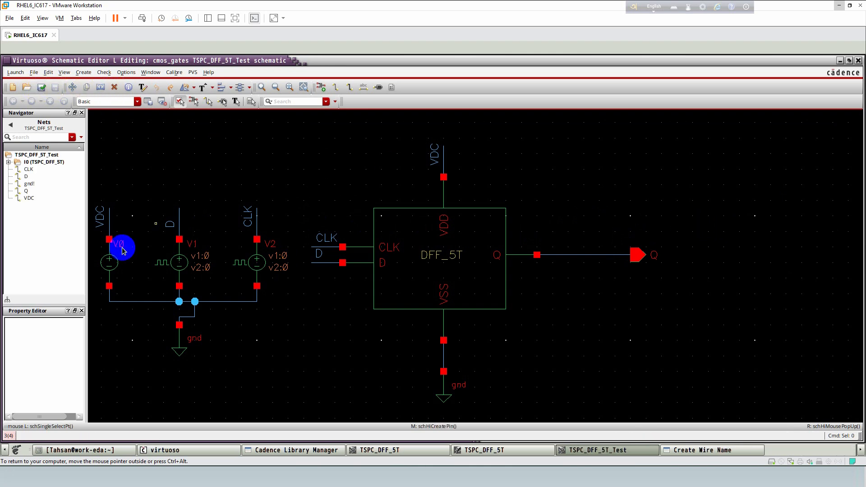
Step: Set the DC voltage of the vdc source V0 to 1.2
{"action": "left_click", "coordinate": [110, 264]}
{"action": "key", "text": "q"}
{"action": "left_click", "coordinate": [284, 295]}
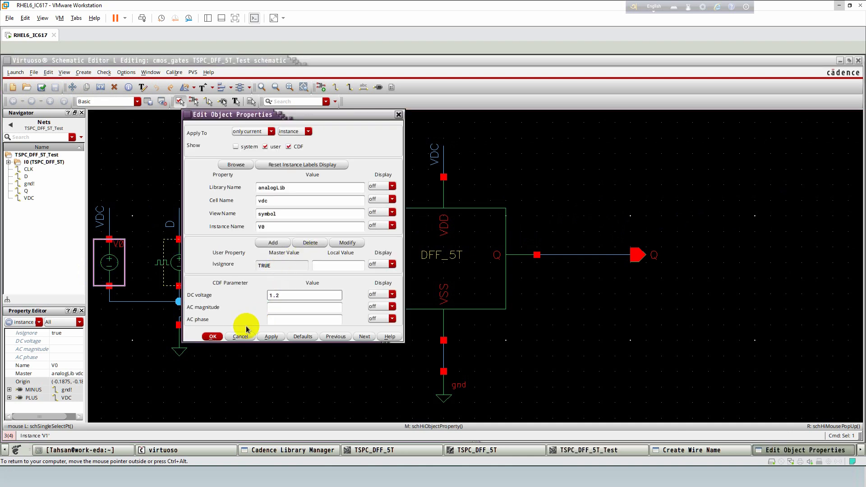
{"action": "left_click", "coordinate": [213, 336]}
Step: Set the D pulse source V1 to Voltage 1 of 1.2 V, period 40n and pulse width 20n
{"action": "left_click", "coordinate": [185, 262]}
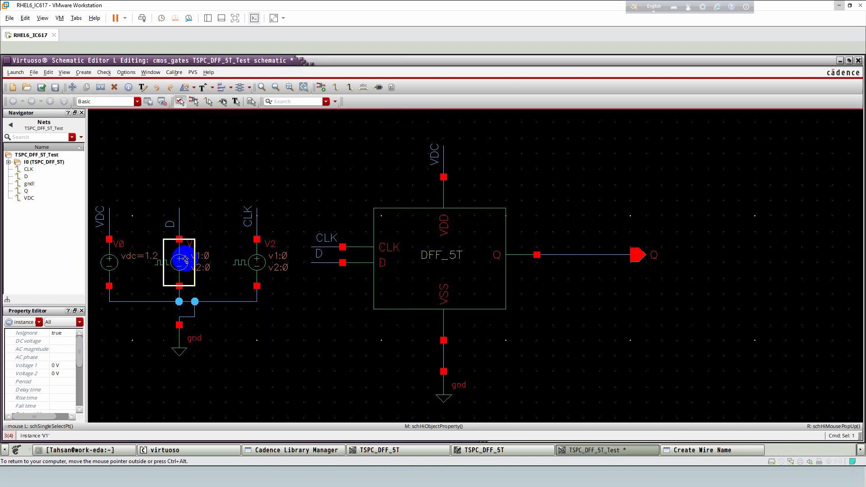
{"action": "key", "text": "q"}
{"action": "double_click", "coordinate": [270, 277]}
{"action": "type", "text": "1.2 V"}
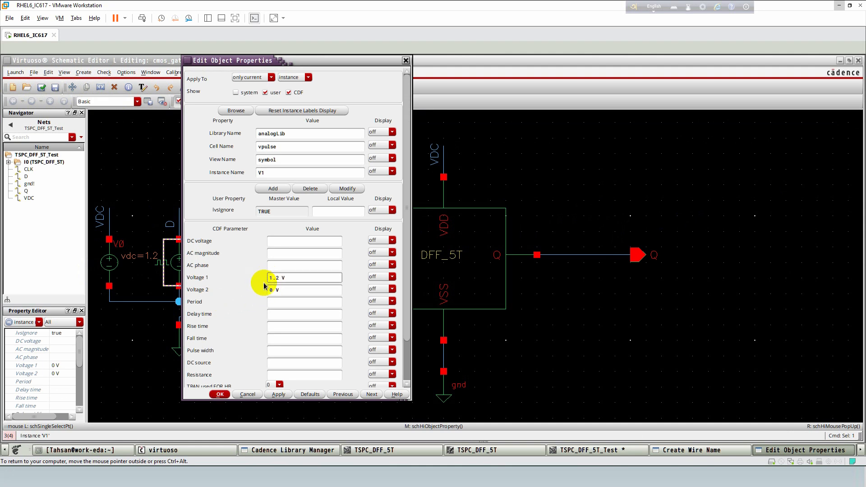
{"action": "left_click", "coordinate": [281, 301]}
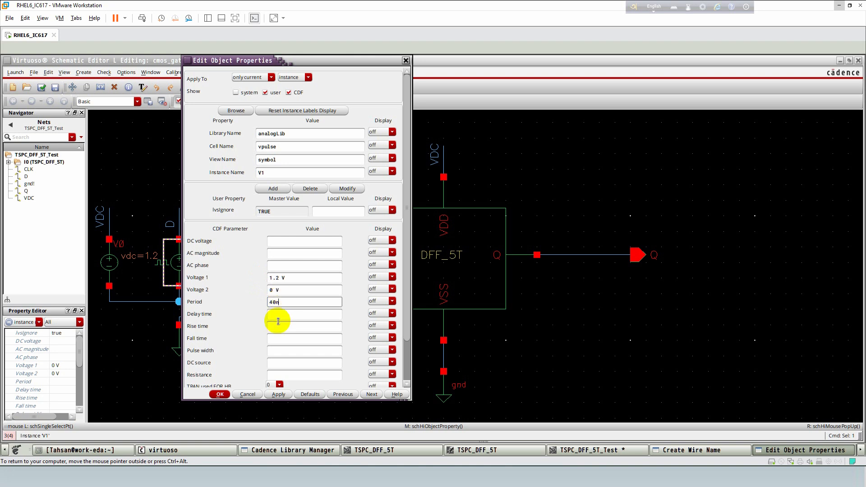
{"action": "left_click", "coordinate": [278, 351]}
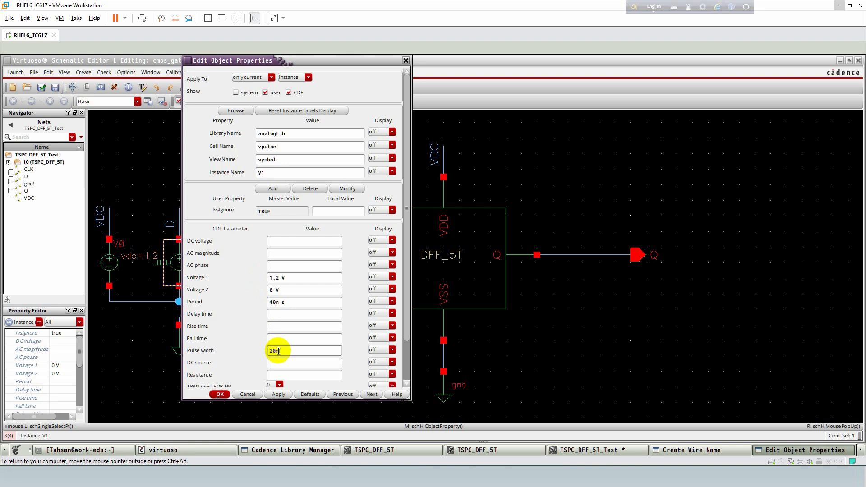
{"action": "type", "text": "20n"}
{"action": "left_click", "coordinate": [220, 395]}
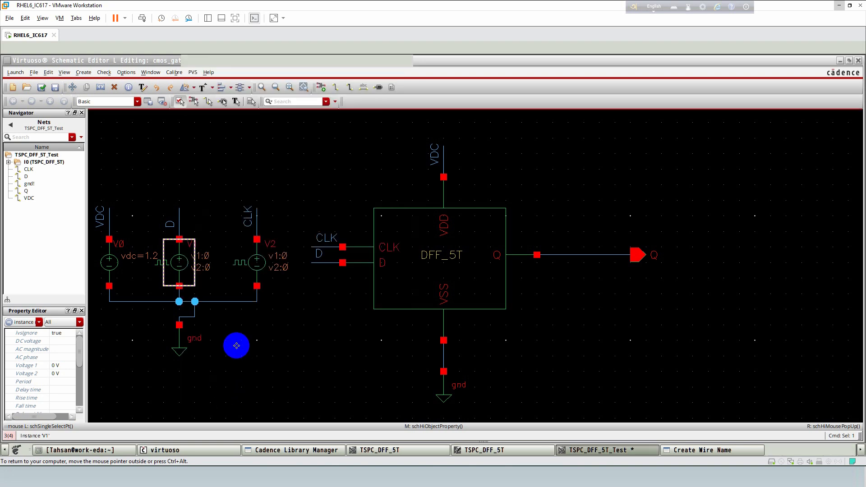
Step: Set the CLK pulse source V2 to Voltage 1 of 1.2 V, period 10n and pulse width 5n
{"action": "left_click", "coordinate": [252, 269]}
{"action": "middle_click", "coordinate": [251, 270]}
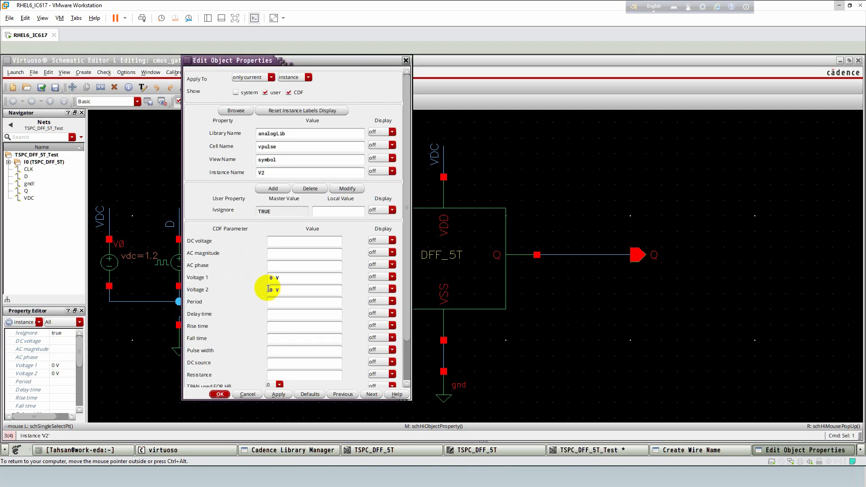
{"action": "double_click", "coordinate": [271, 278]}
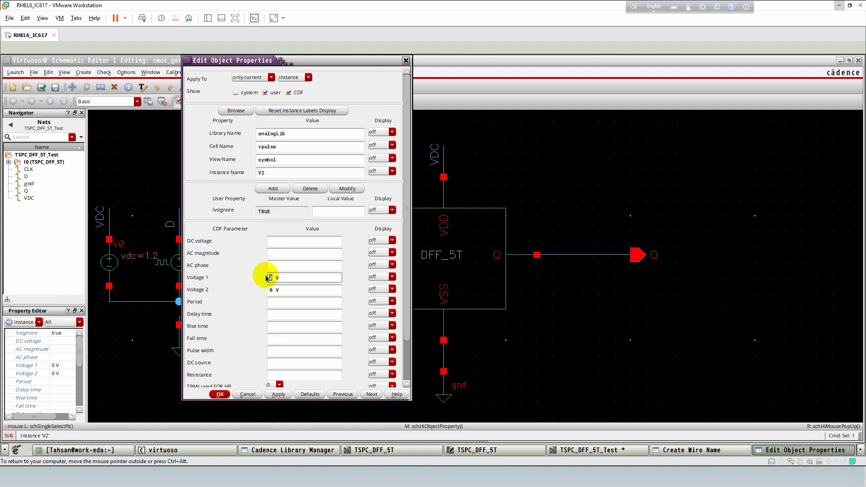
{"action": "type", "text": "1.2"}
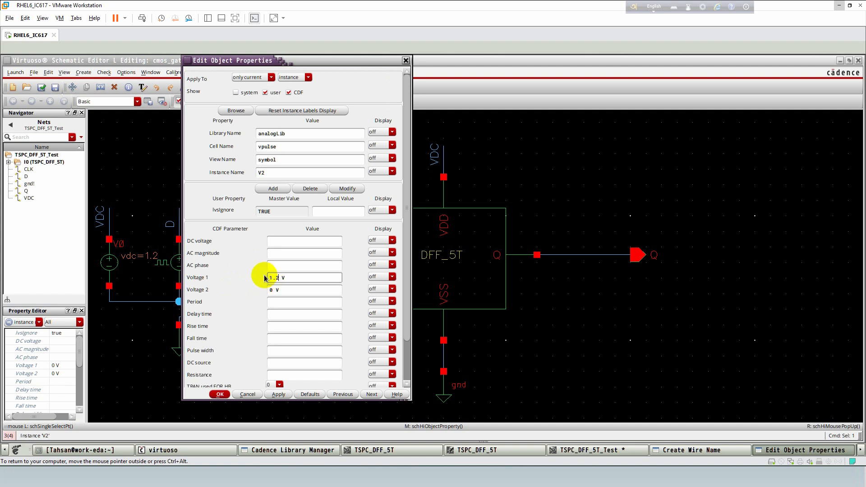
{"action": "left_click", "coordinate": [281, 301]}
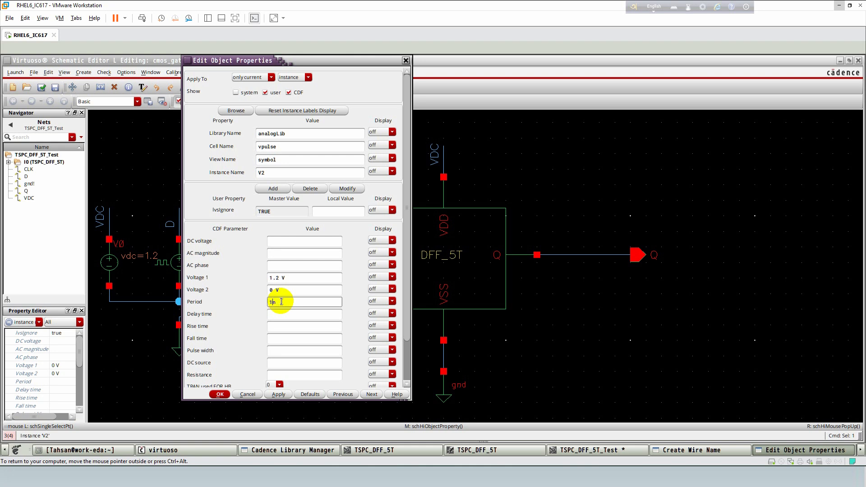
{"action": "left_click", "coordinate": [283, 350]}
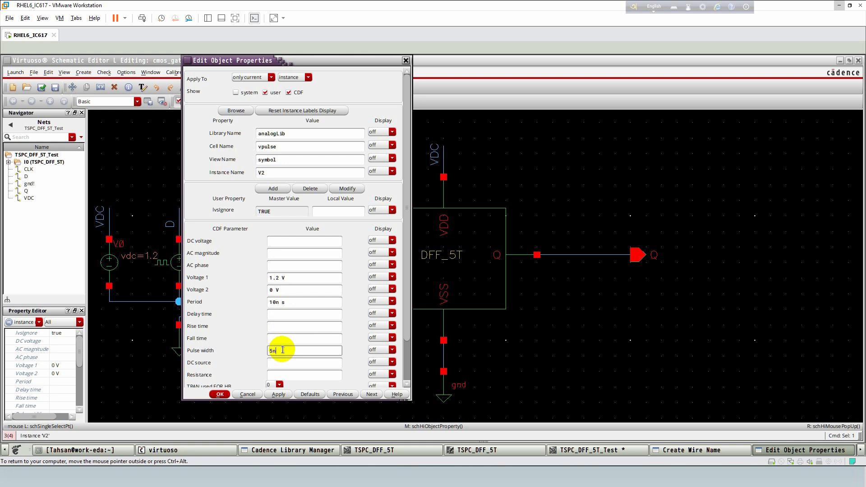
{"action": "type", "text": "5n"}
{"action": "left_click", "coordinate": [220, 395]}
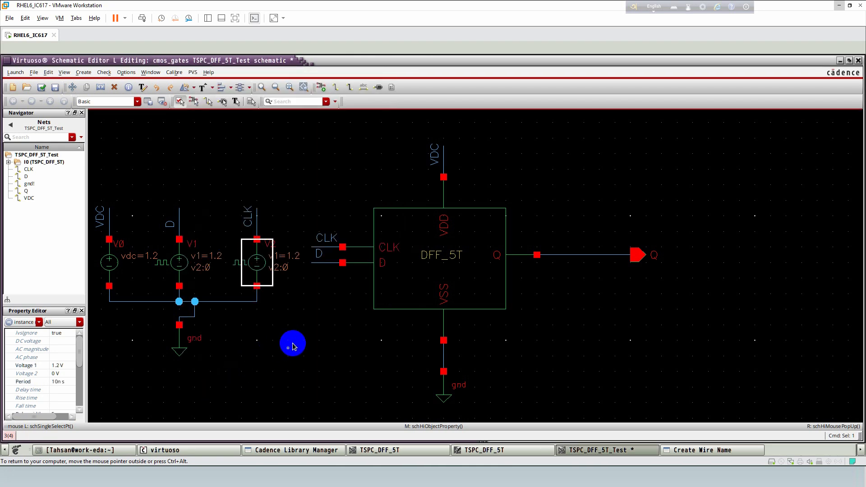
Step: Check and save the TSPC_DFF_5T_Test schematic
{"action": "left_click", "coordinate": [295, 345]}
{"action": "left_click", "coordinate": [42, 87]}
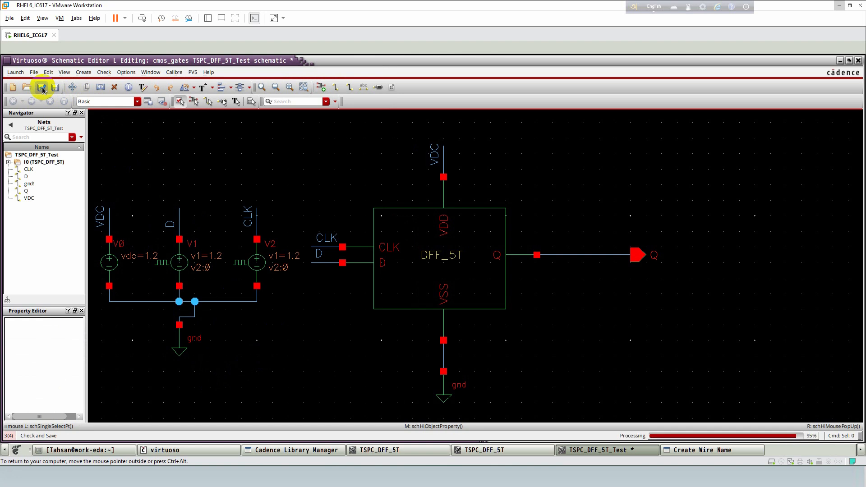
{"action": "key", "text": "f"}
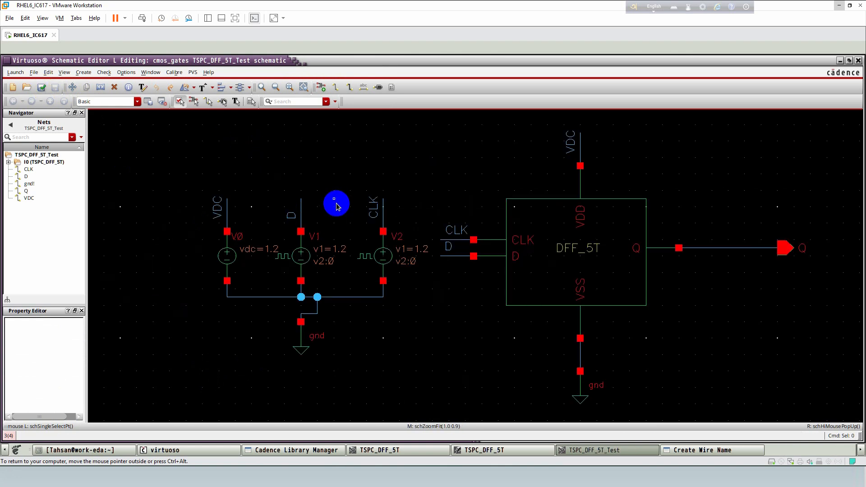
Step: Launch an ADE L session for the testbench and add an enabled transient analysis with stop time 100n and moderate accuracy
{"action": "left_click", "coordinate": [15, 72]}
{"action": "left_click", "coordinate": [15, 84]}
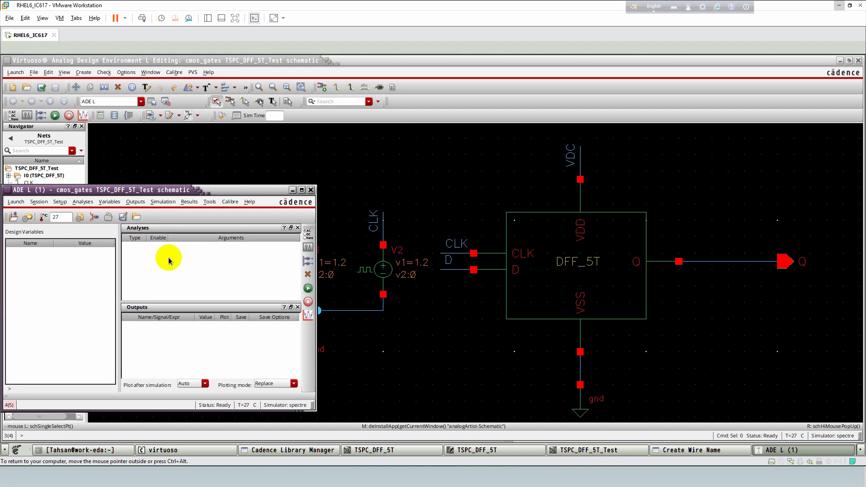
{"action": "left_click", "coordinate": [210, 248]}
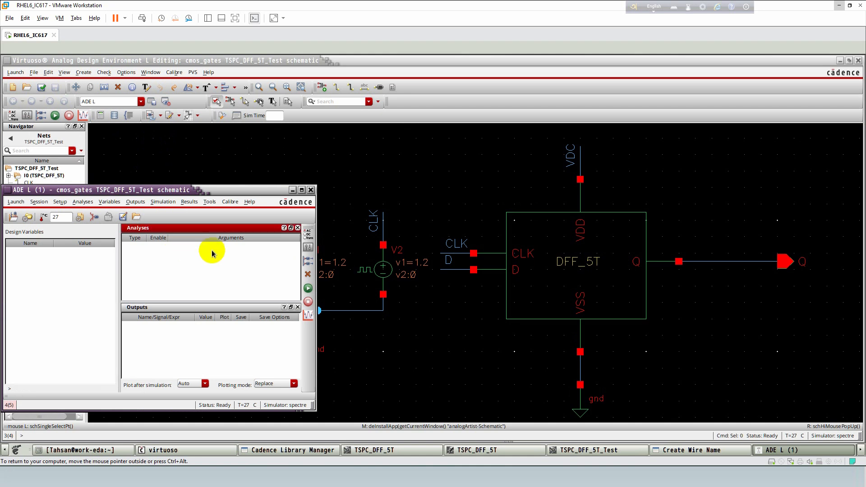
{"action": "left_click", "coordinate": [308, 234]}
{"action": "left_click", "coordinate": [250, 217]}
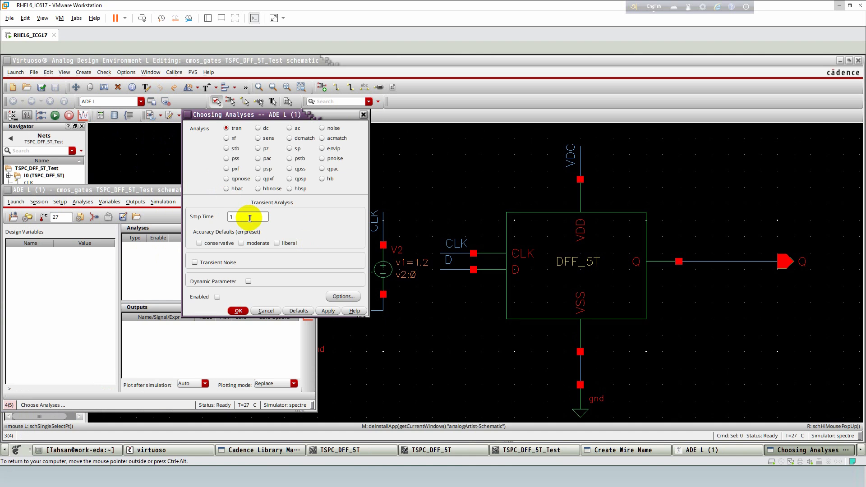
{"action": "left_click", "coordinate": [241, 243]}
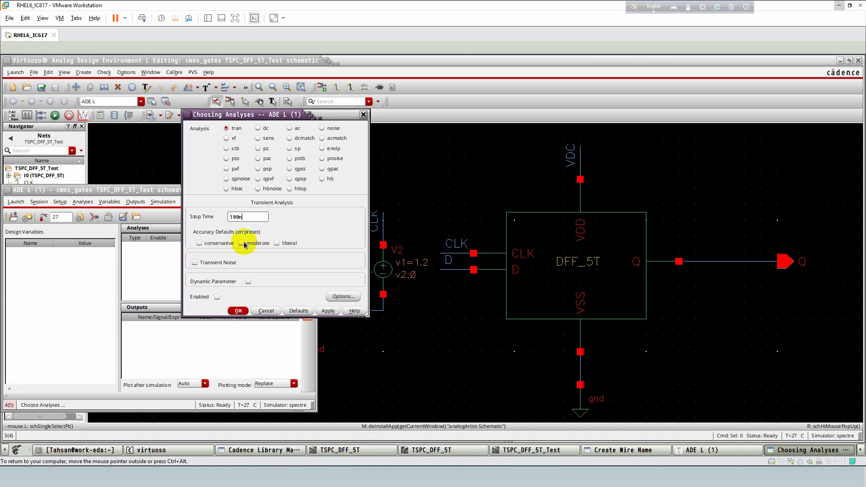
{"action": "left_click", "coordinate": [217, 297]}
{"action": "left_click", "coordinate": [238, 311]}
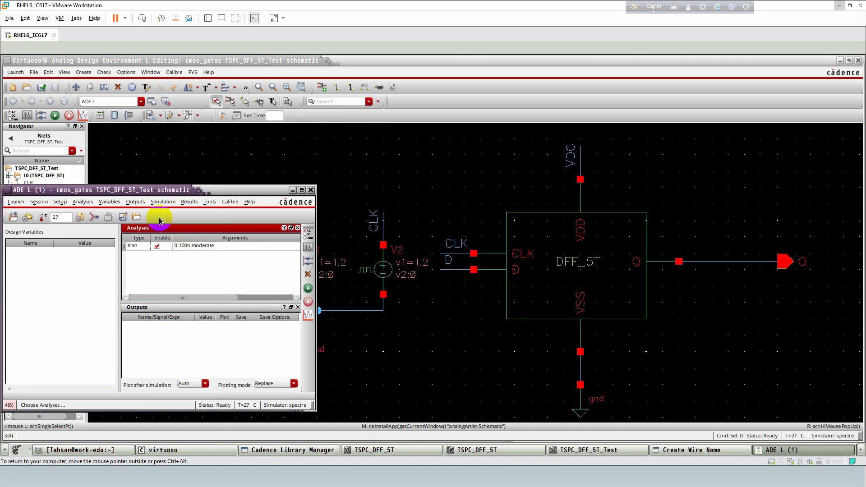
Step: Select the nets D, CLK and Q of the testbench as outputs to plot
{"action": "left_click", "coordinate": [135, 202]}
{"action": "mouse_move", "coordinate": [142, 277]}
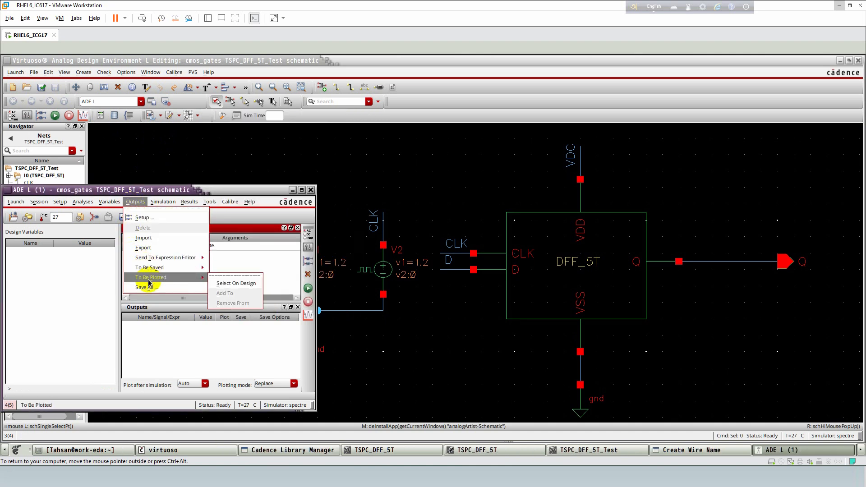
{"action": "left_click", "coordinate": [225, 284]}
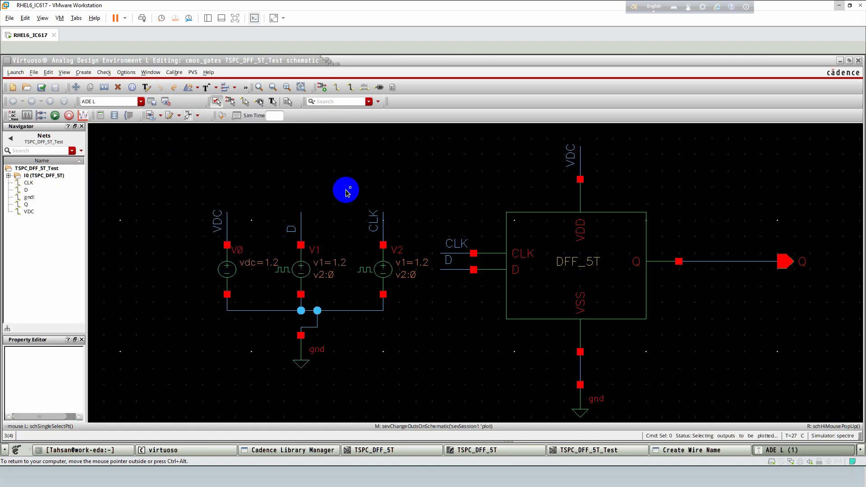
{"action": "left_click", "coordinate": [22, 190]}
{"action": "left_click", "coordinate": [22, 182]}
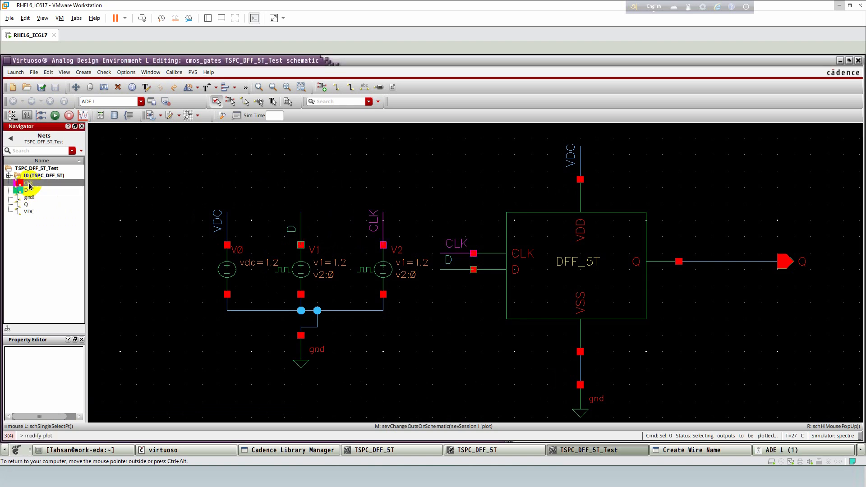
{"action": "left_click", "coordinate": [23, 205]}
Step: Run the transient simulation from the ADE L session and plot the Q, CLK and D waveforms
{"action": "left_click", "coordinate": [773, 450]}
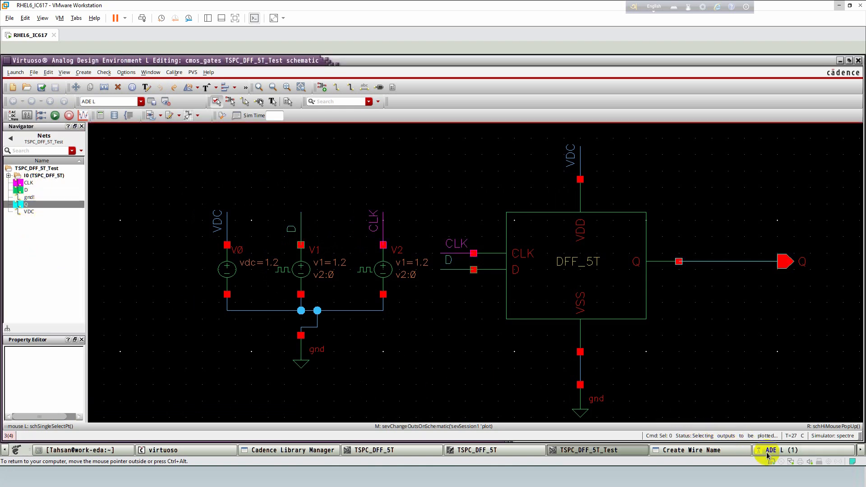
{"action": "left_click", "coordinate": [307, 289]}
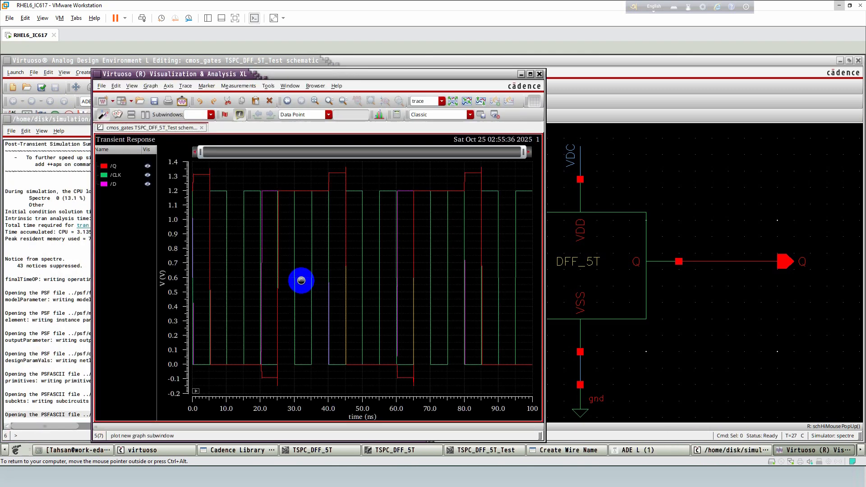
{"action": "left_click", "coordinate": [450, 104]}
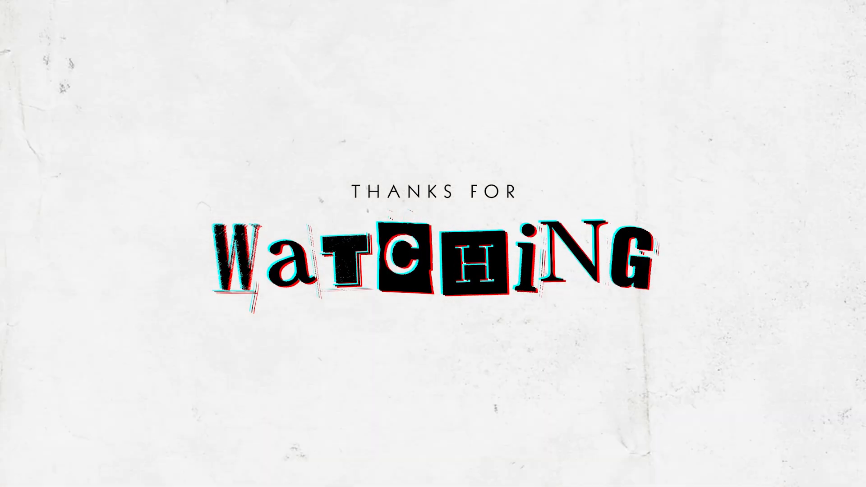